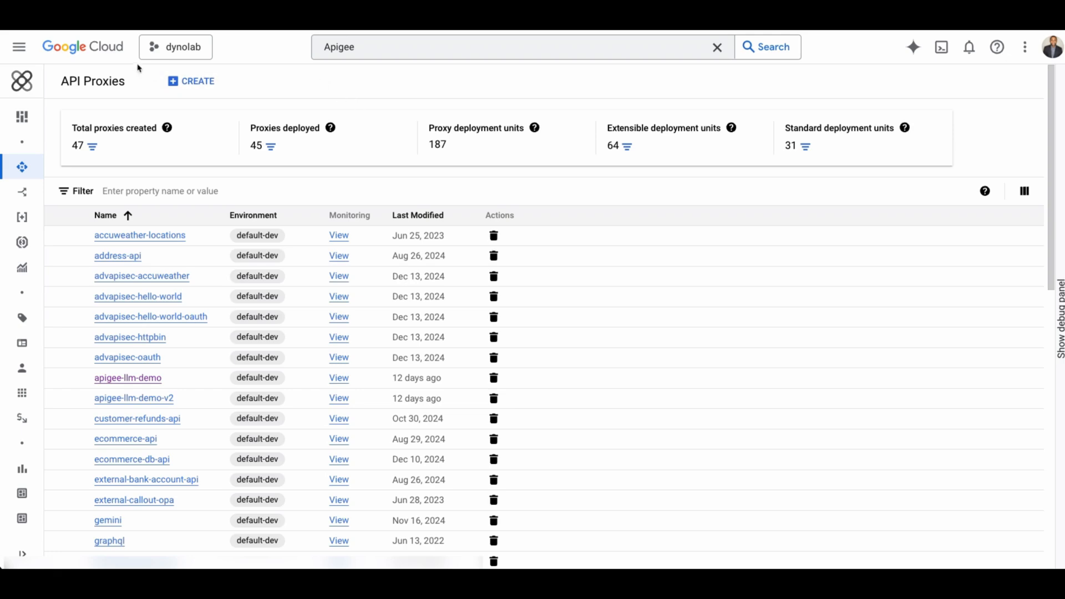
Browse the Apigee navigation menu to review its sections.
click(373, 44)
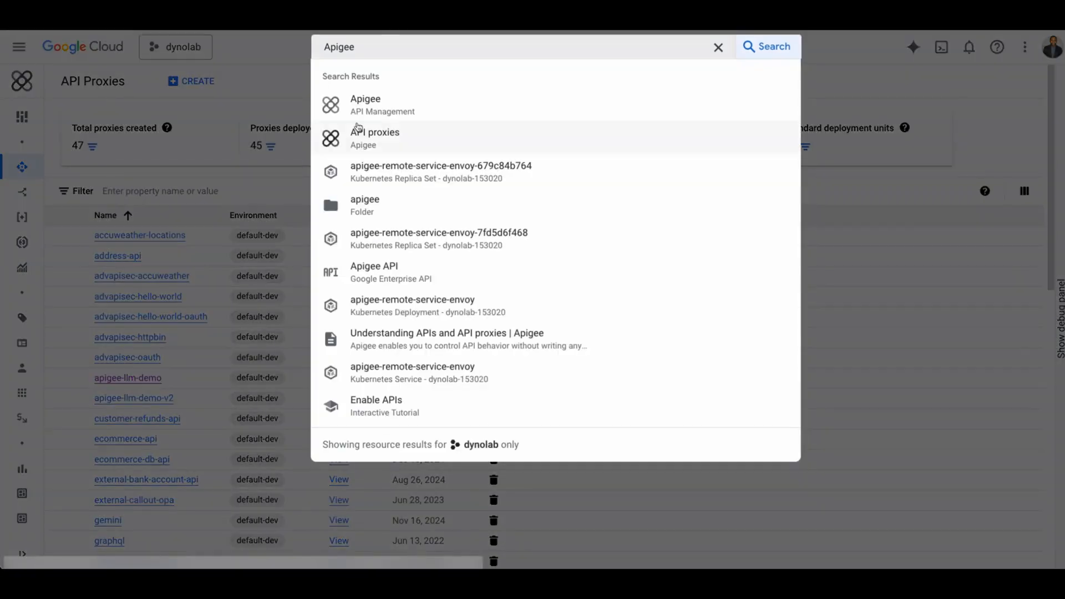
click(274, 71)
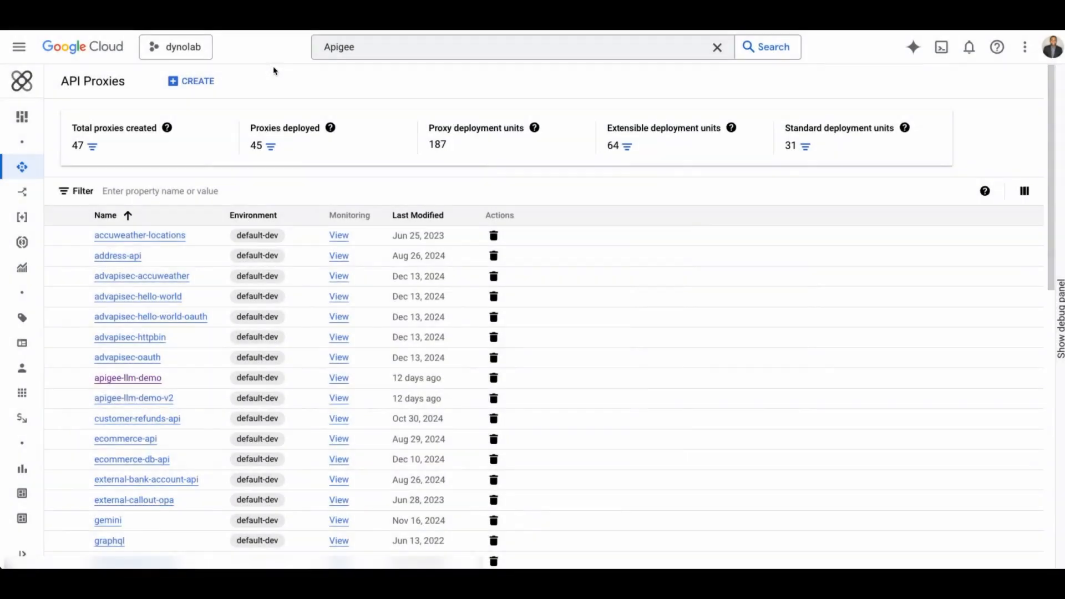
mouse_move(24, 123)
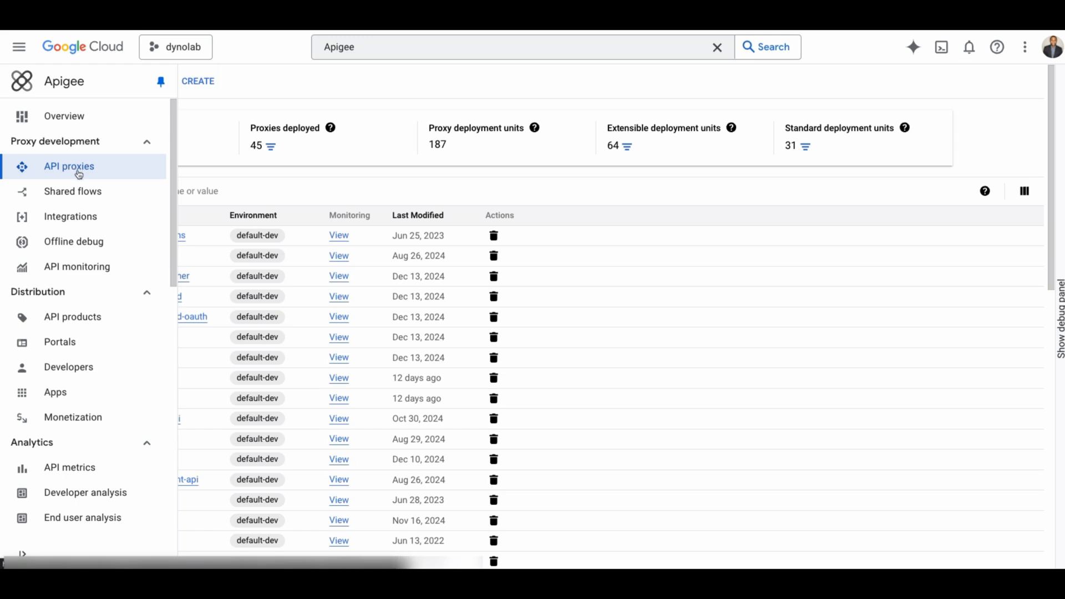
scroll(84, 244, down, 1)
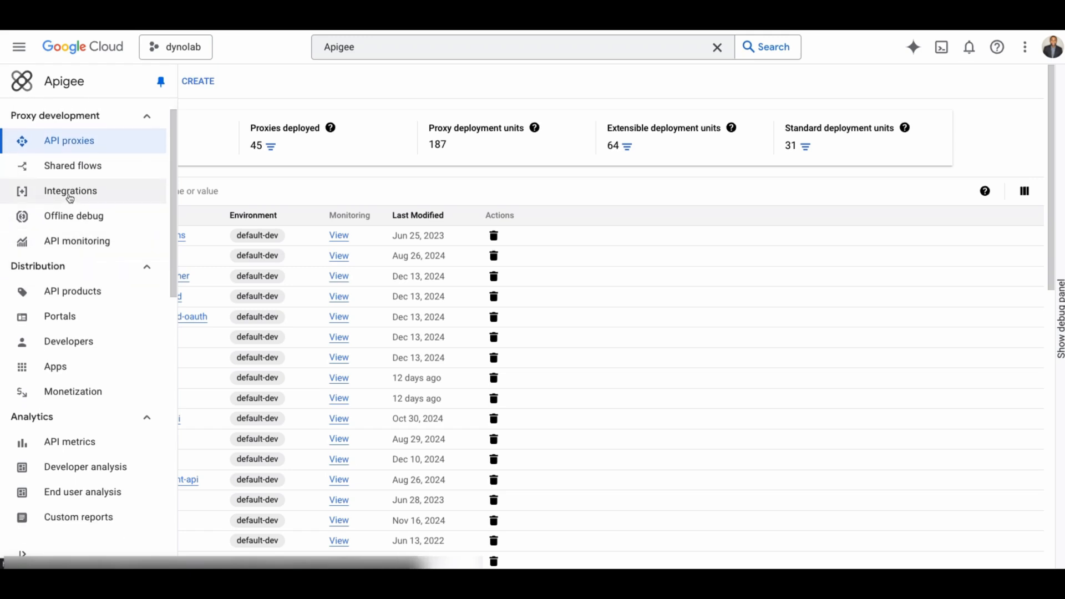
scroll(70, 200, down, 2)
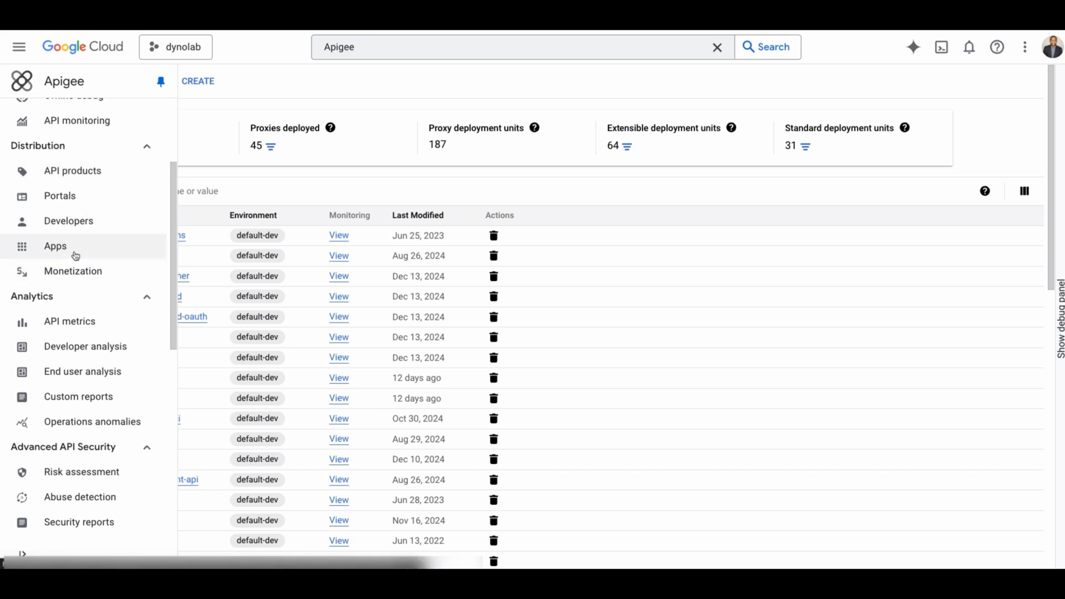
scroll(67, 280, down, 2)
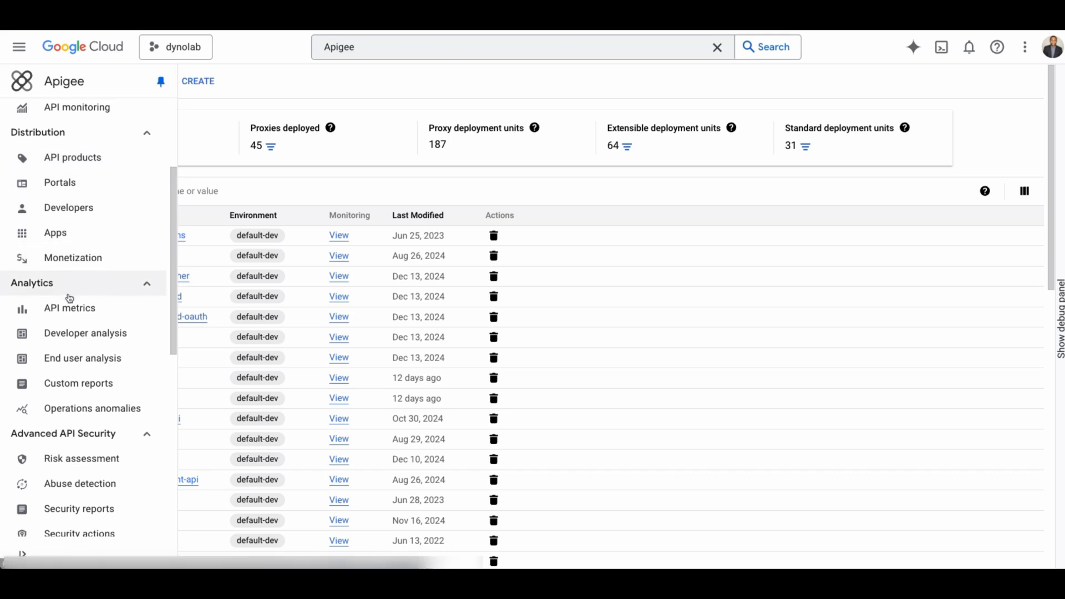
scroll(75, 276, down, 4)
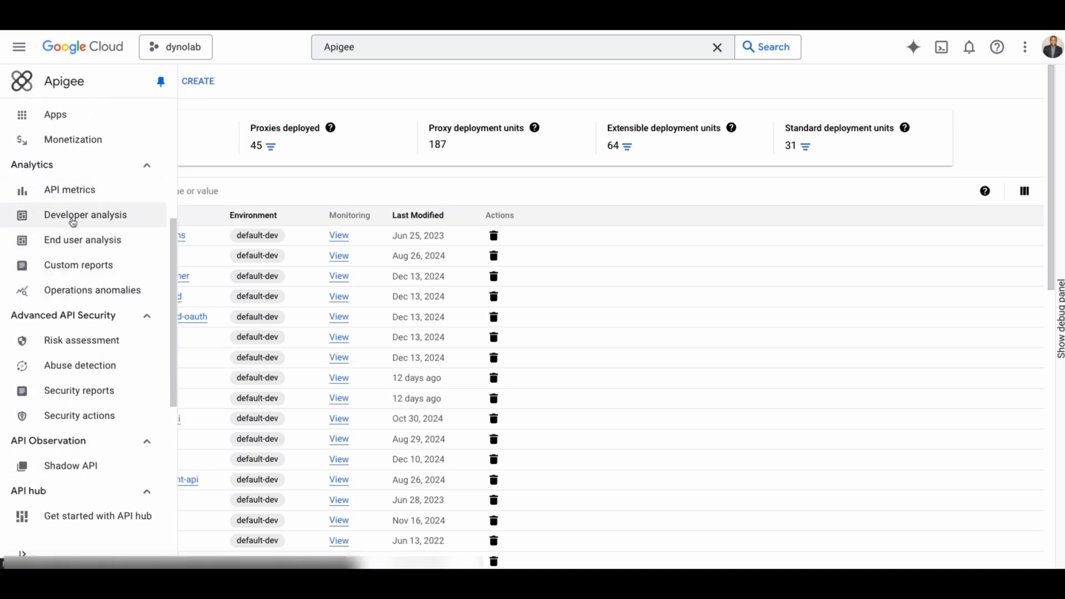
scroll(78, 250, down, 1)
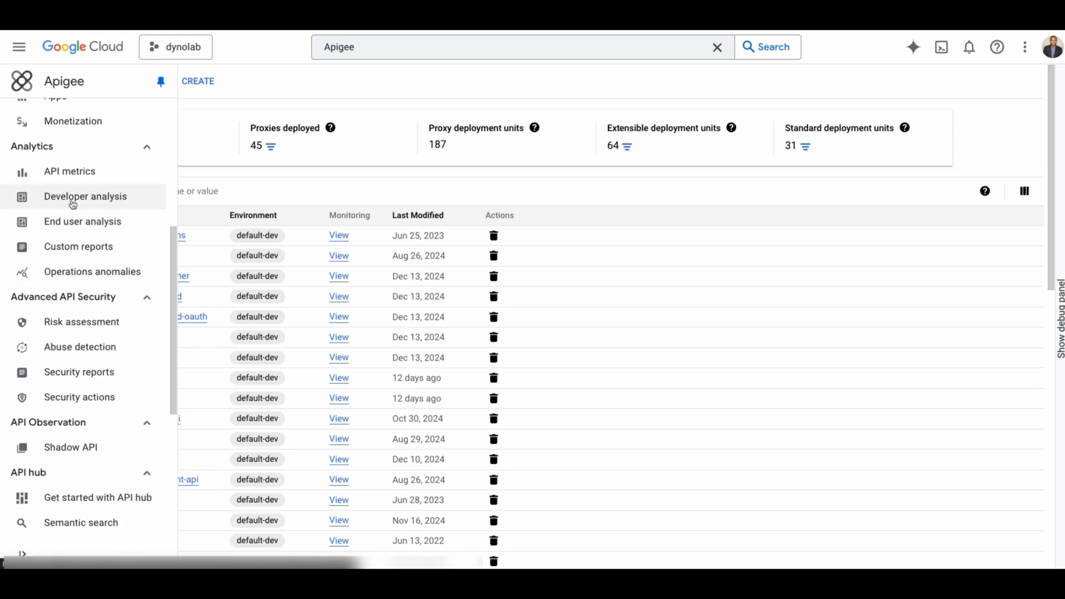
scroll(78, 264, down, 5)
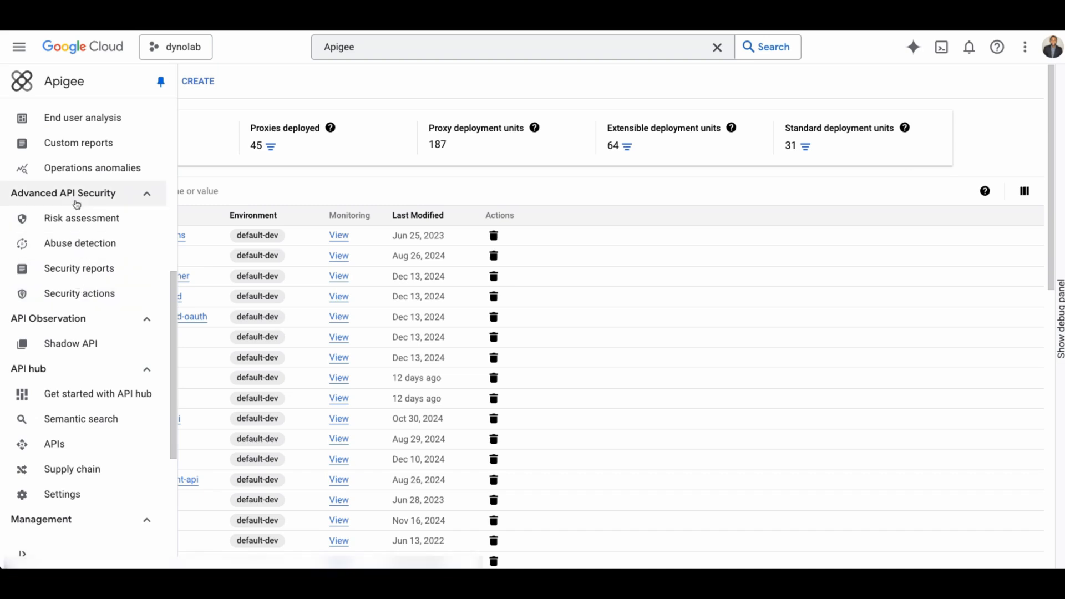
scroll(83, 258, up, 10)
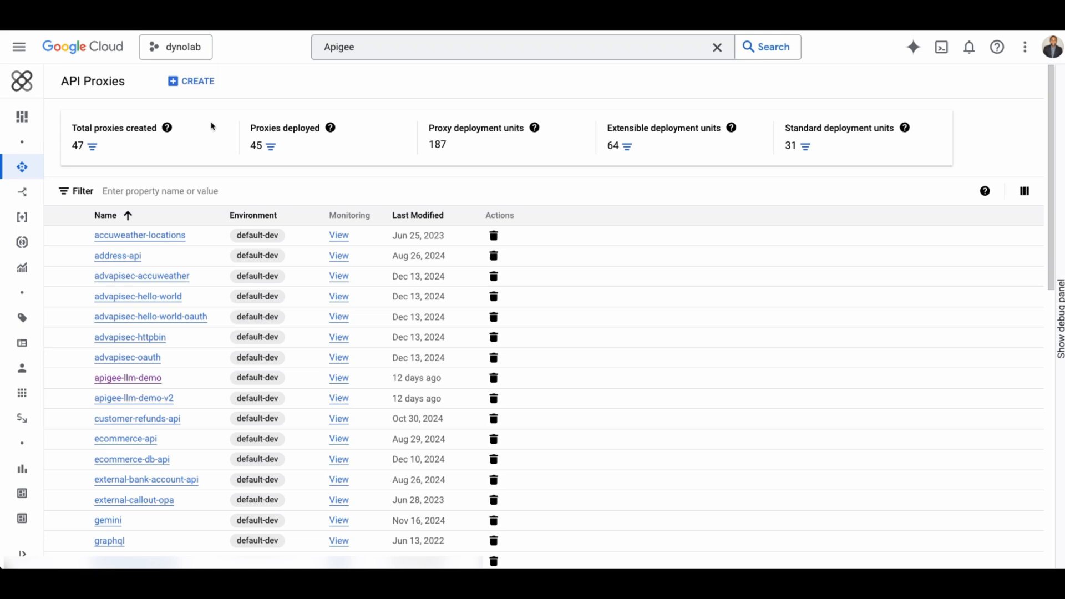
Open the apigee-llm-demo proxy's default proxy endpoint in the Develop view and enlarge the flow diagram.
click(148, 382)
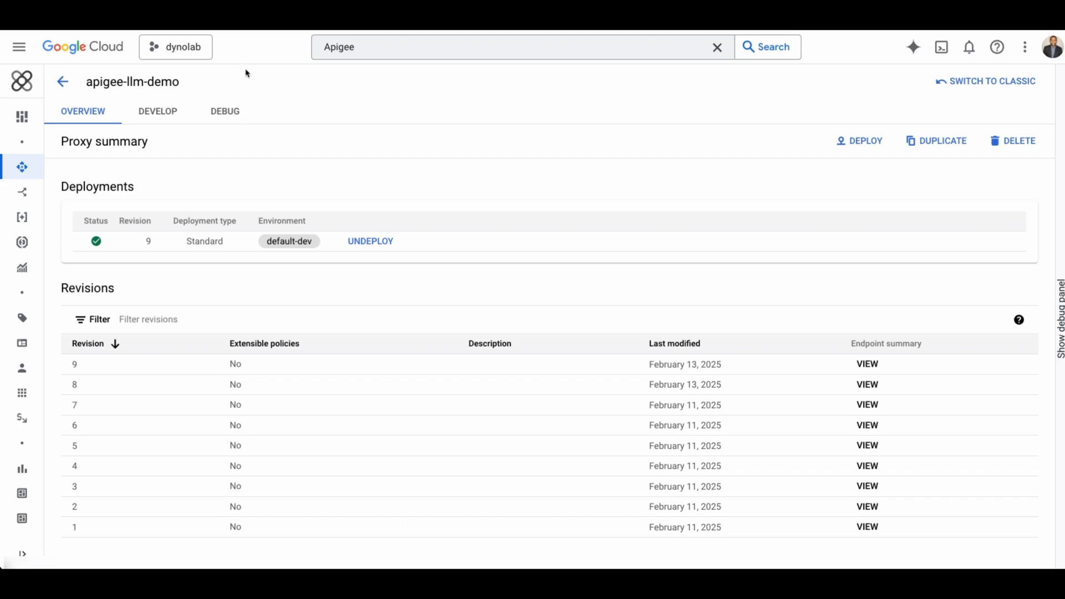
click(165, 119)
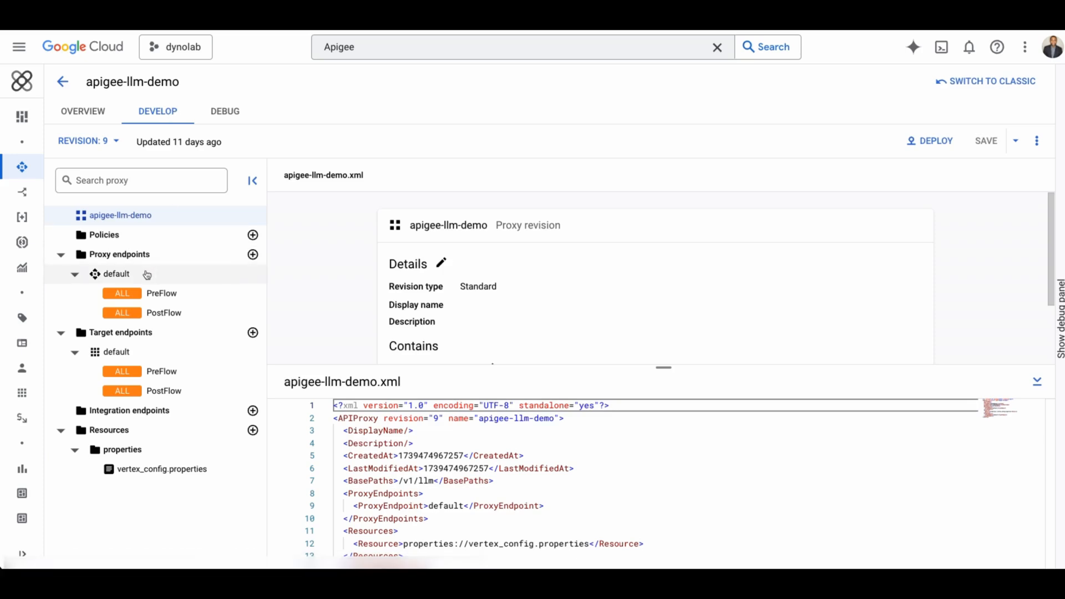
click(147, 275)
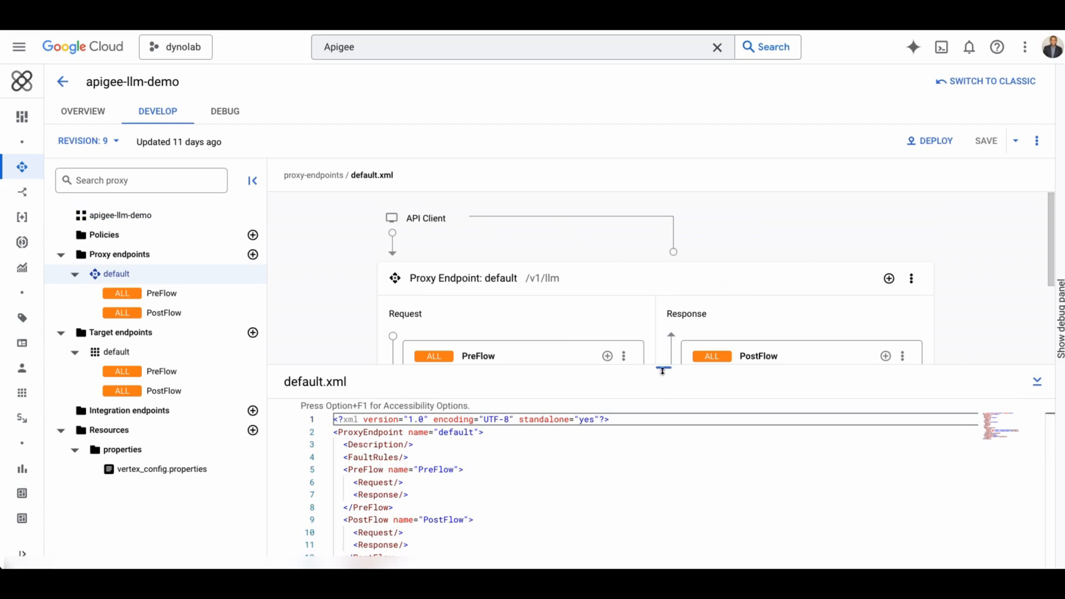
drag(664, 368, 666, 471)
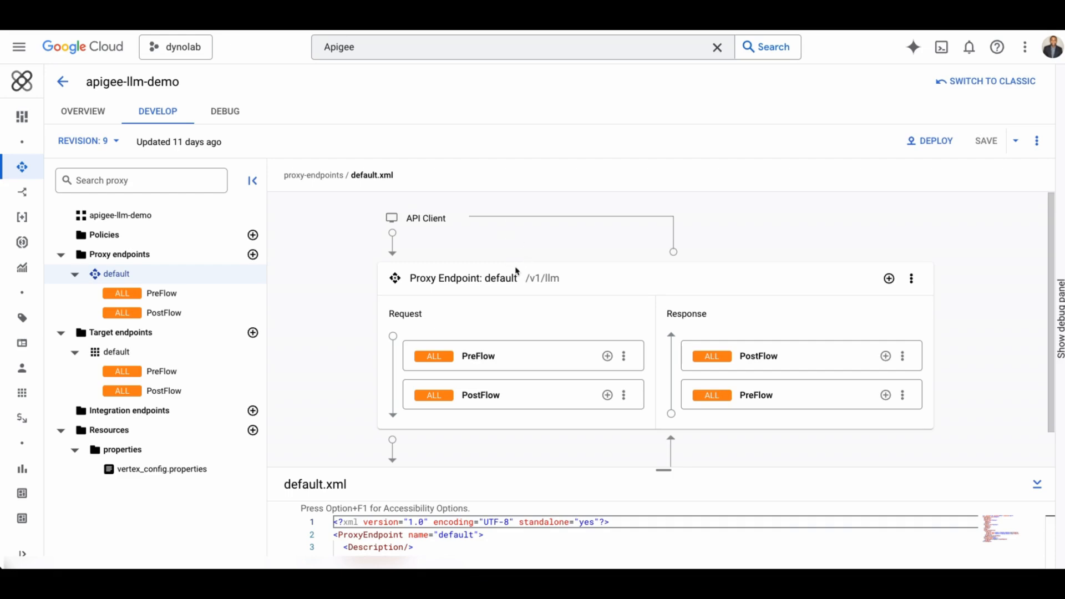
Browse the available new policy types for a request PreFlow policy step, then close the dialog without adding one.
click(607, 358)
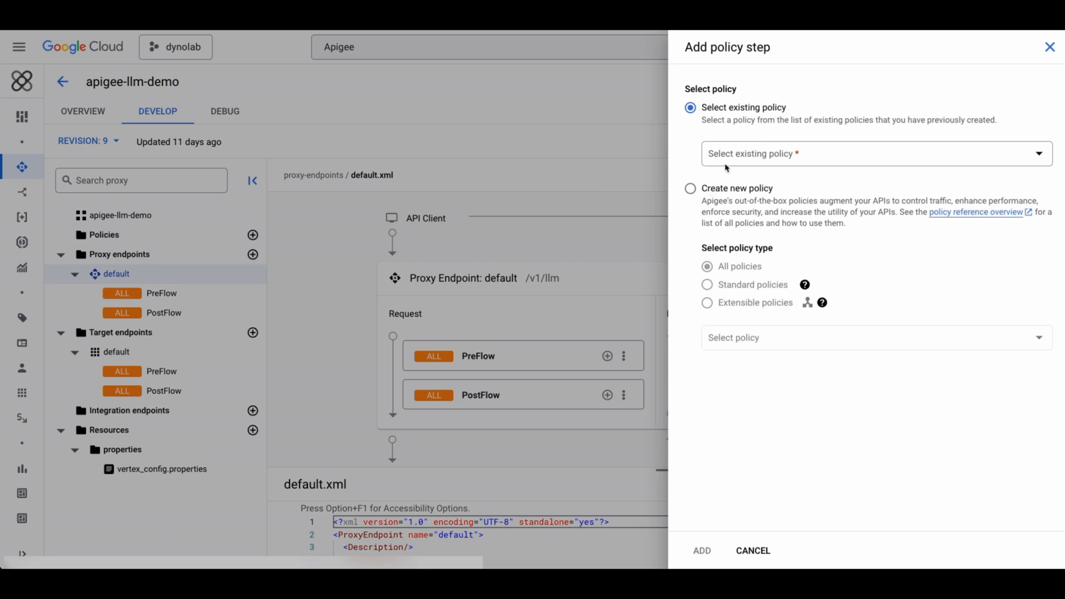
click(692, 189)
click(733, 339)
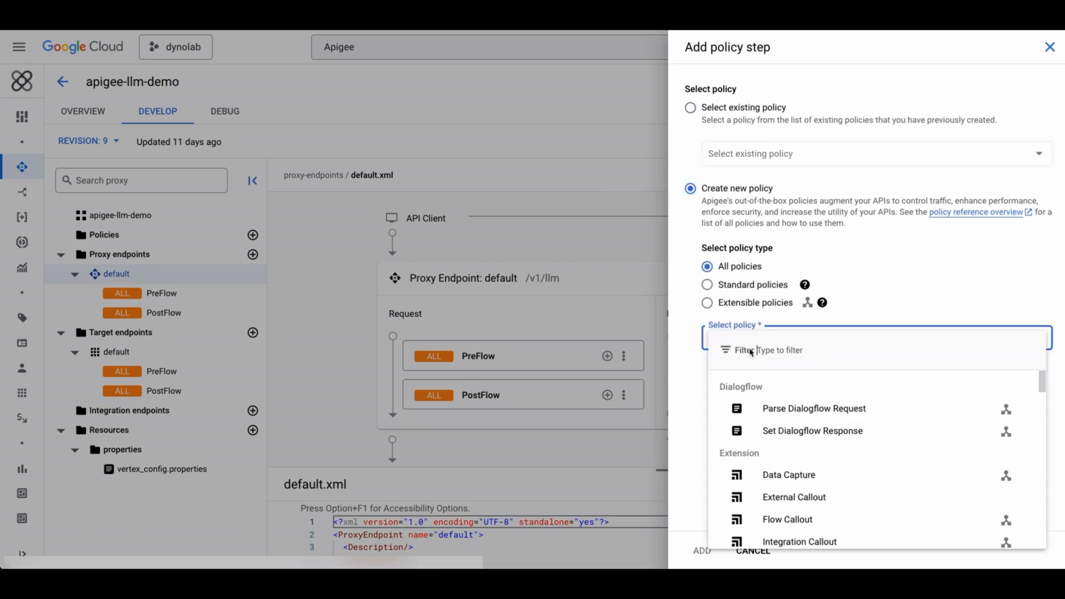
scroll(819, 489, down, 1)
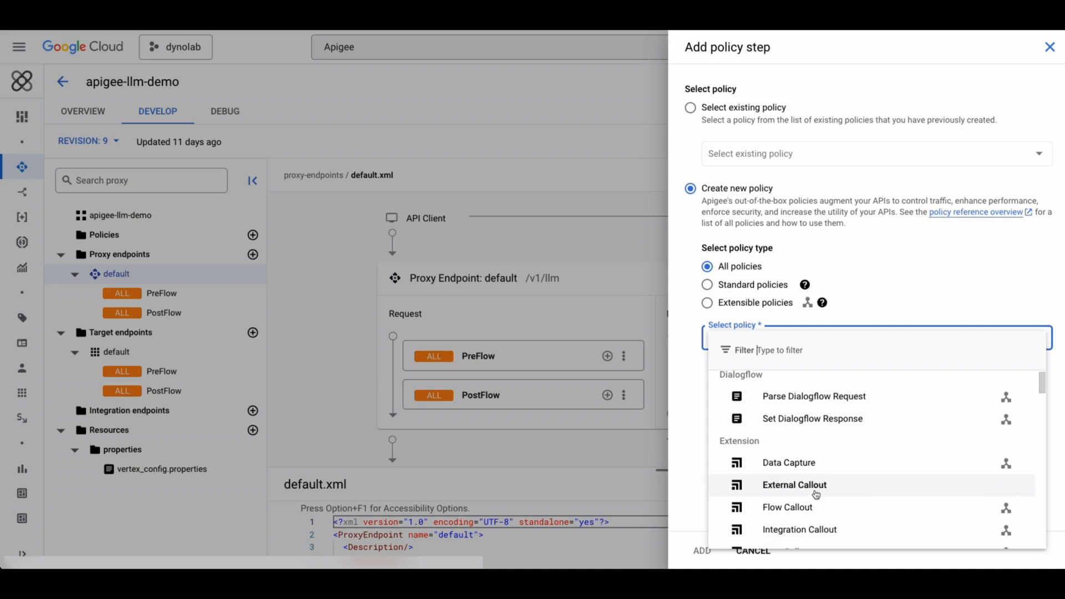
scroll(819, 498, down, 7)
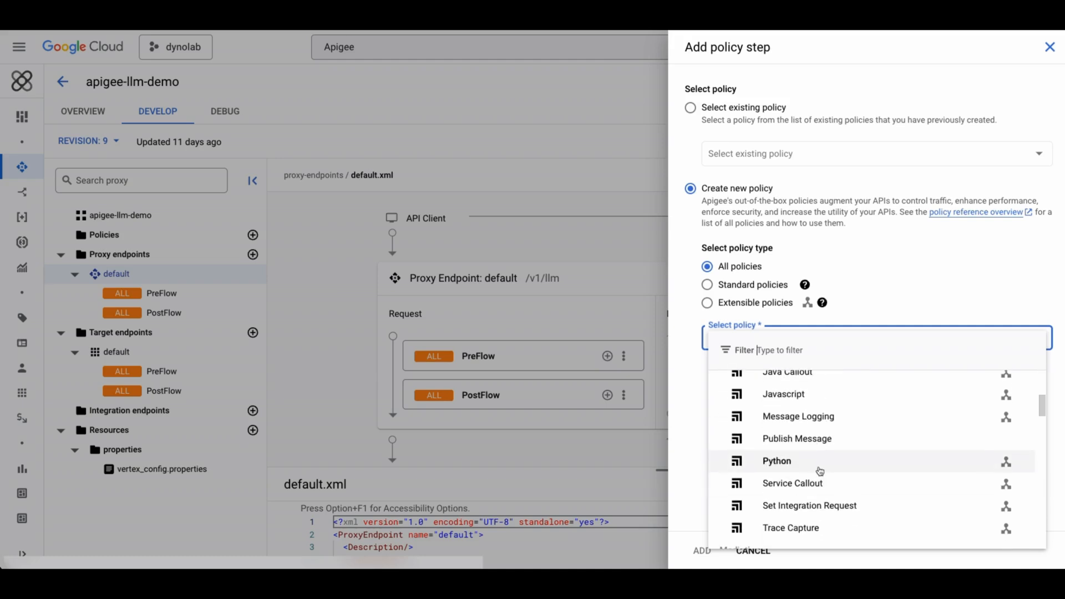
scroll(819, 472, down, 6)
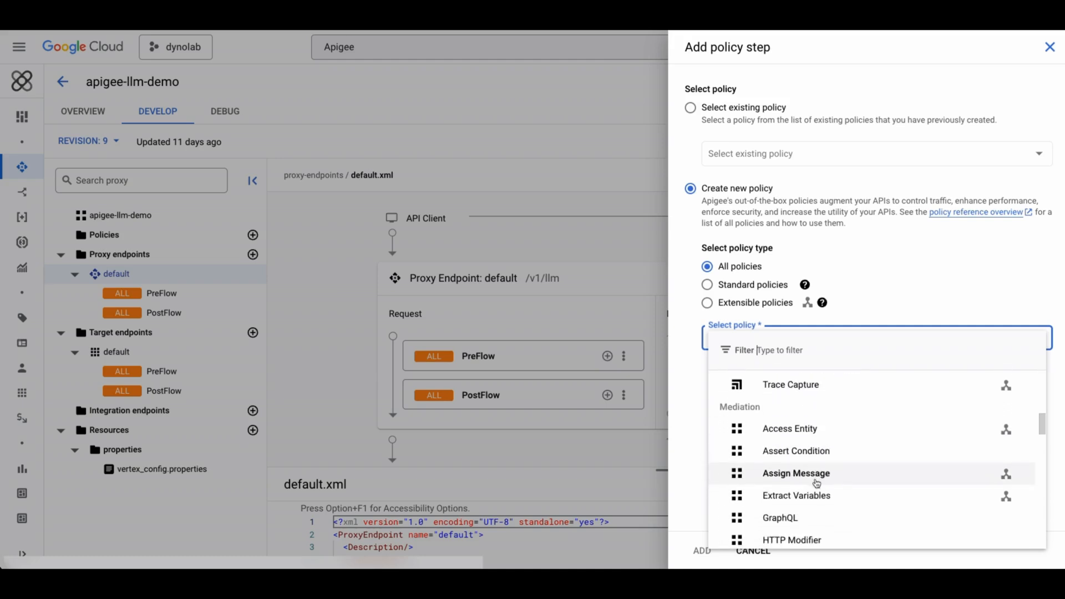
scroll(814, 491, down, 2)
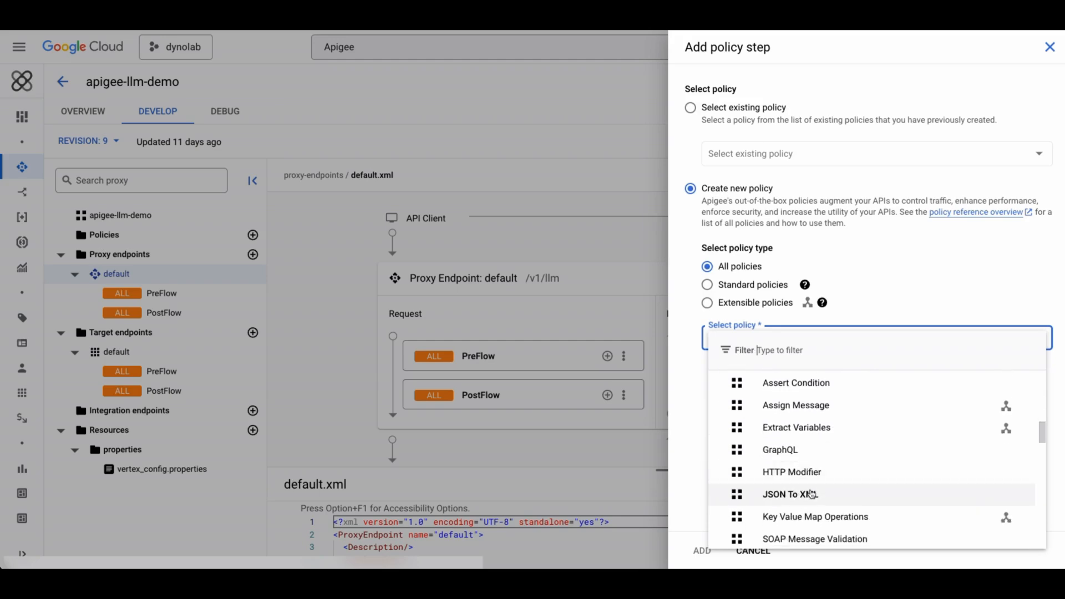
scroll(809, 488, down, 8)
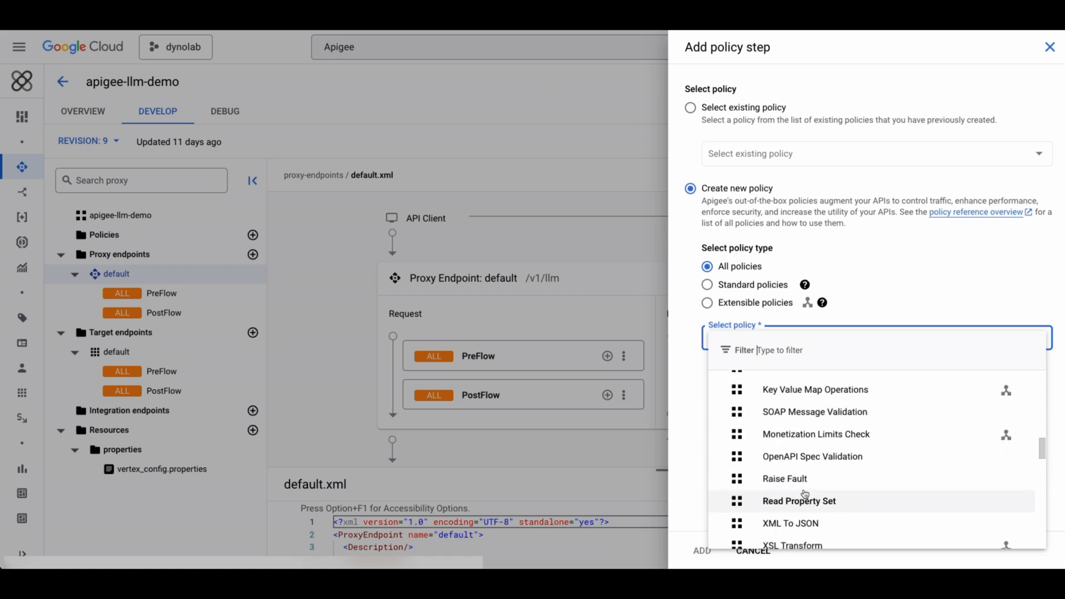
scroll(806, 448, up, 1)
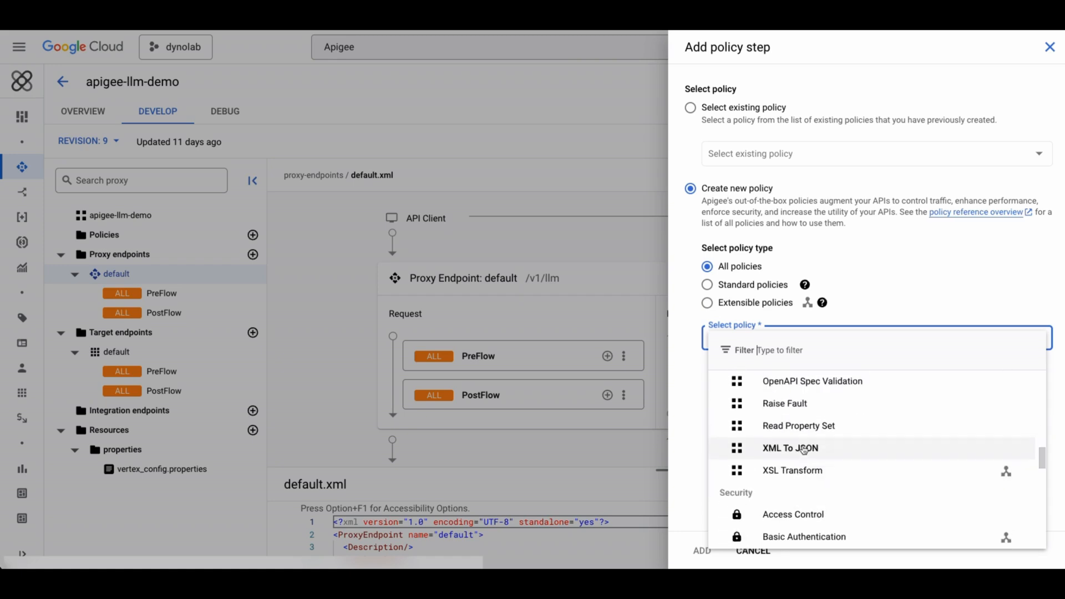
scroll(811, 478, down, 2)
scroll(808, 478, down, 2)
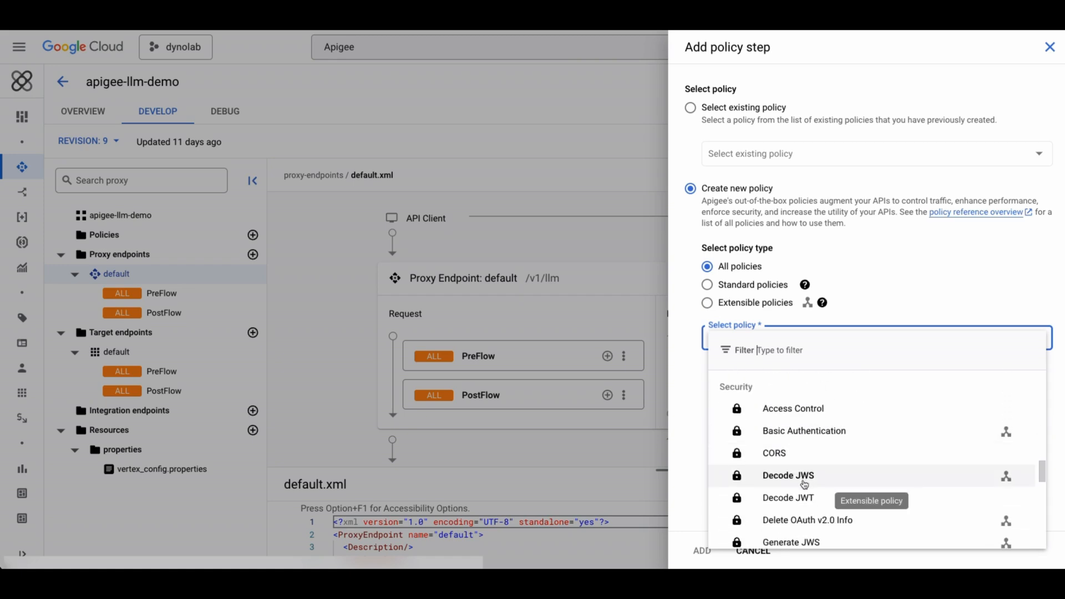
scroll(818, 488, down, 4)
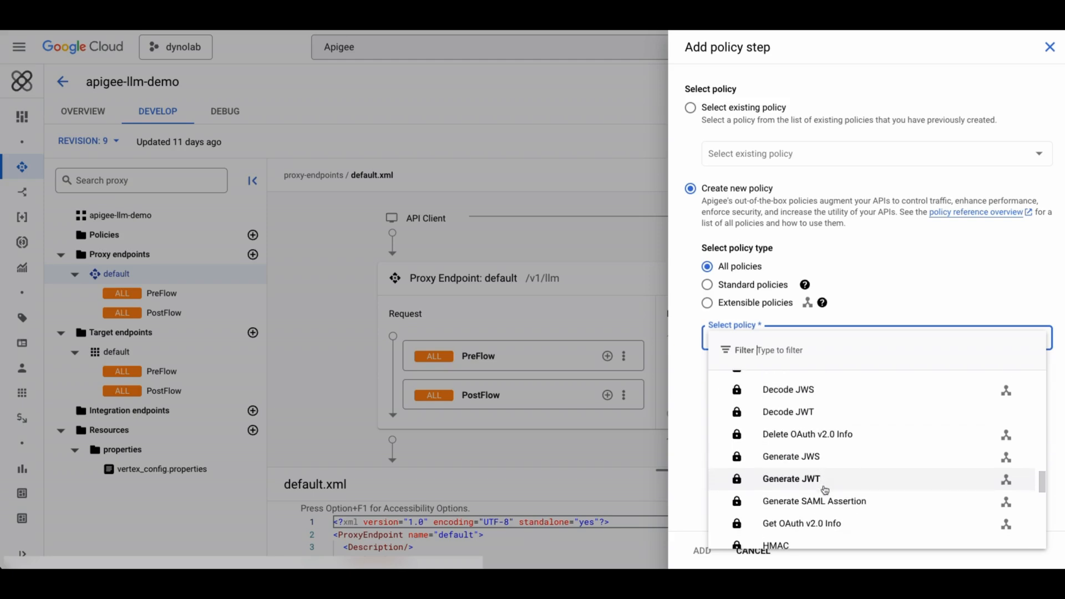
scroll(826, 502, down, 7)
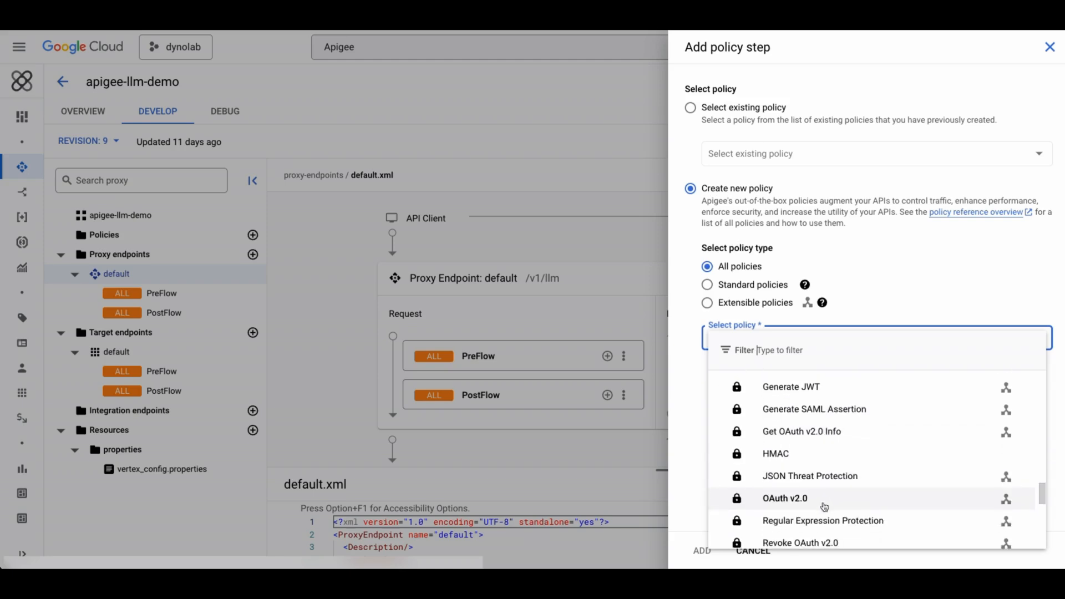
scroll(822, 507, down, 4)
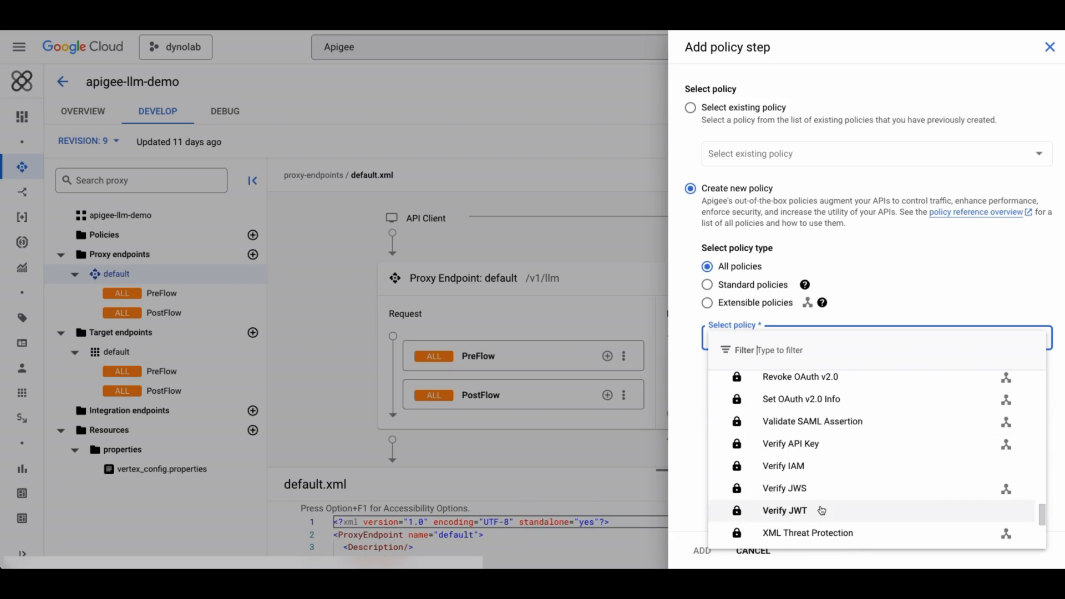
scroll(820, 508, down, 3)
scroll(818, 480, down, 1)
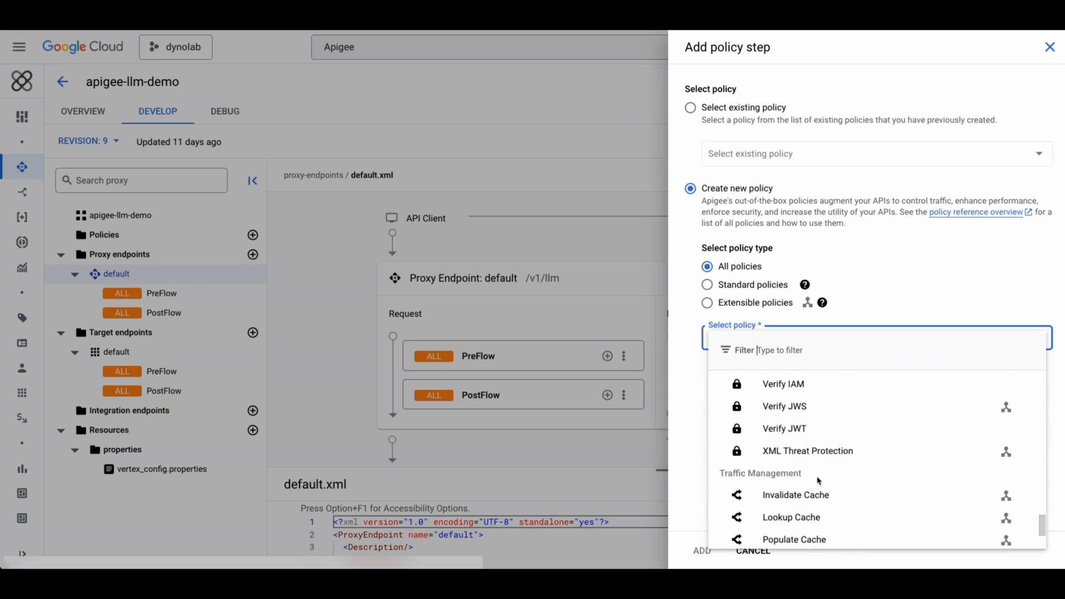
scroll(816, 481, down, 3)
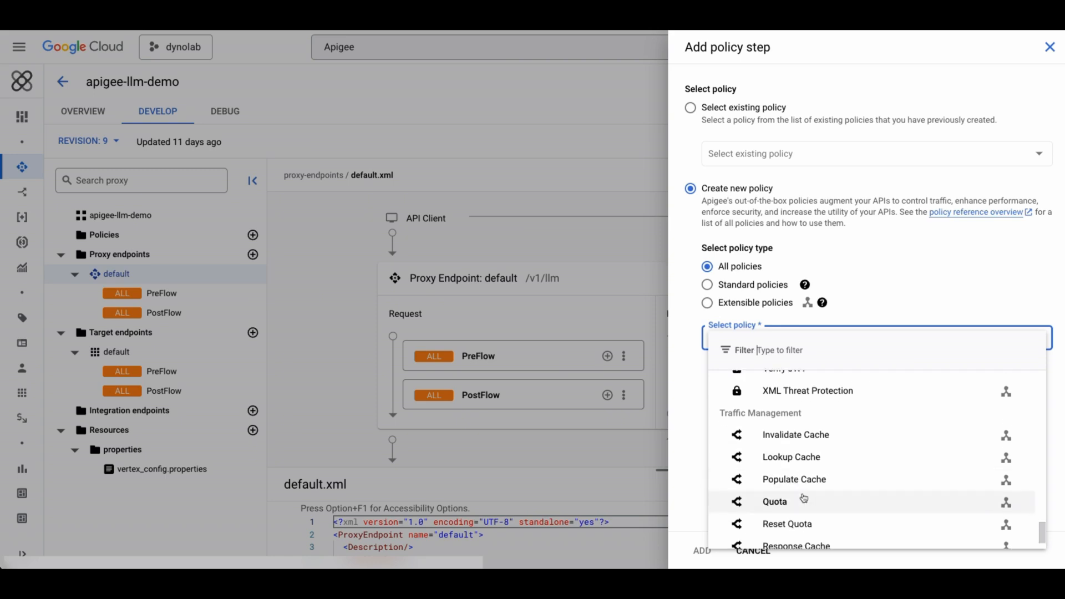
scroll(804, 500, down, 1)
scroll(803, 504, down, 1)
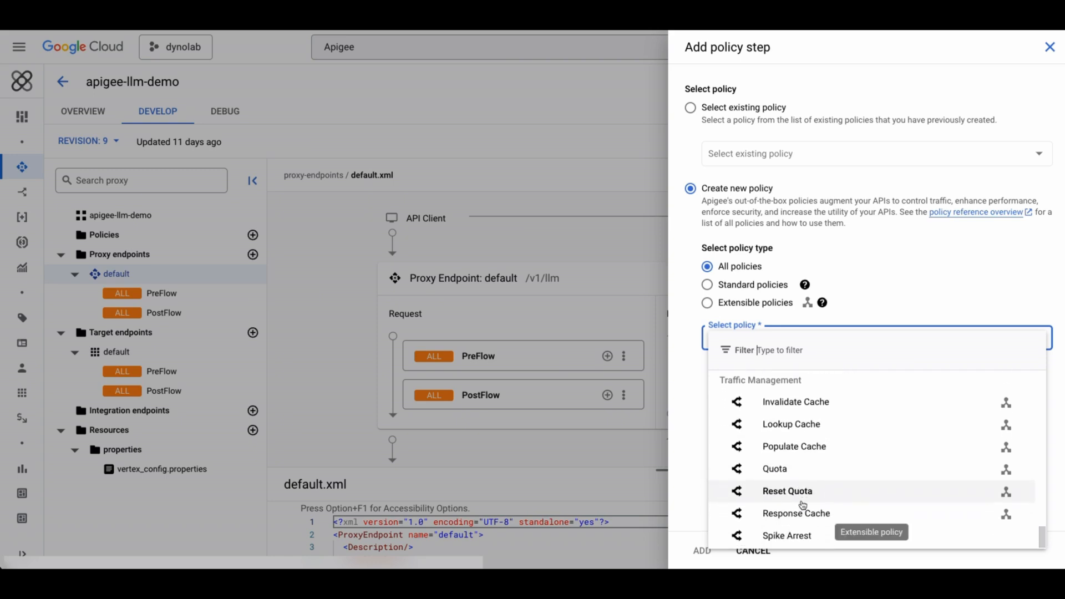
click(693, 315)
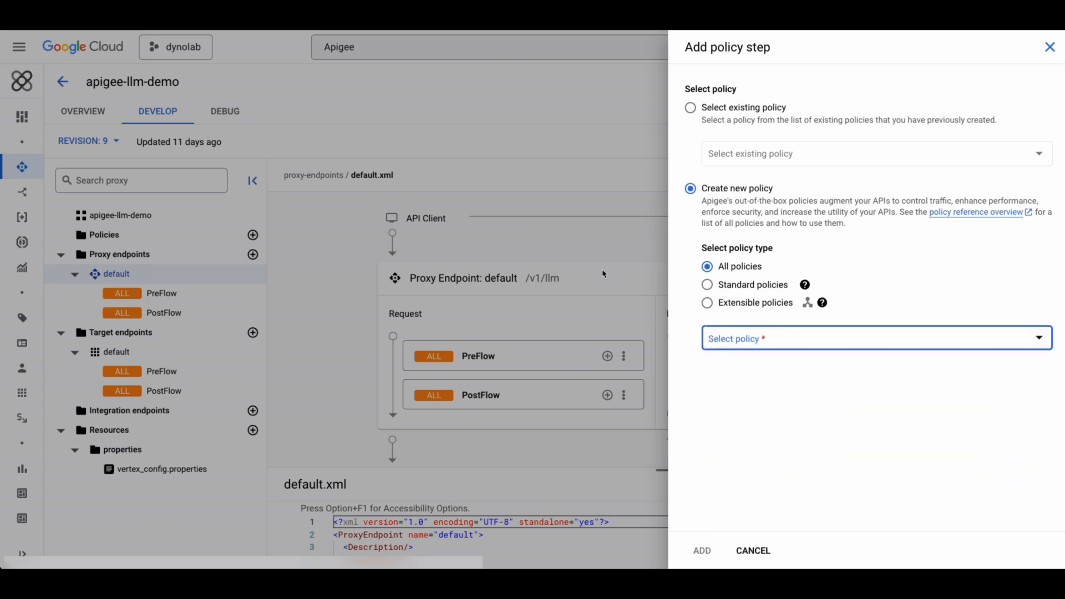
click(491, 221)
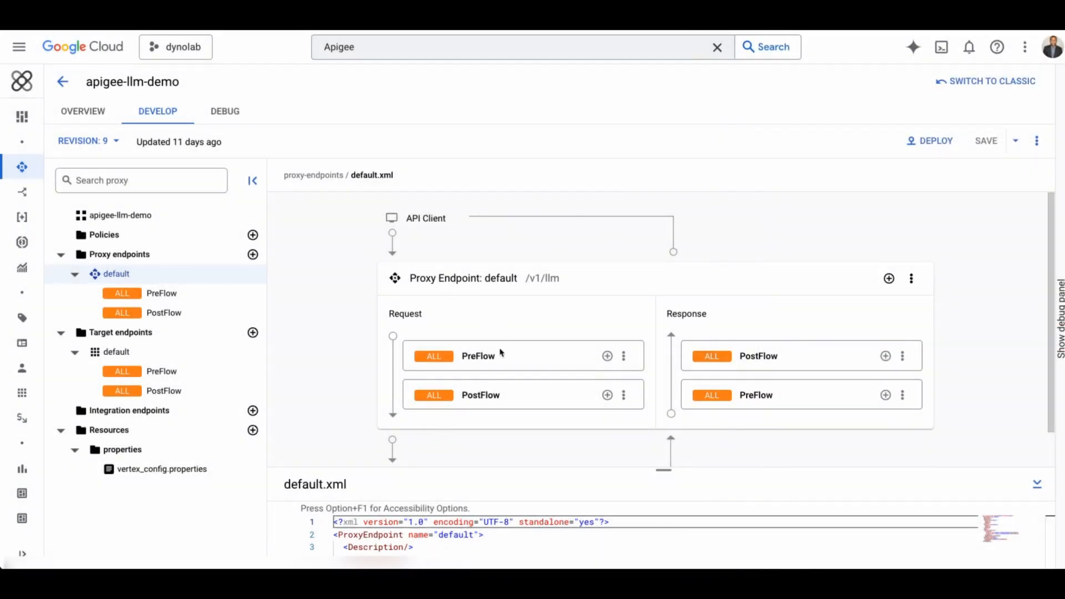
Enlarge the proxy endpoint's default.xml editor and highlight the request and response streaming properties in its HTTPProxyConnection.
scroll(578, 352, down, 1)
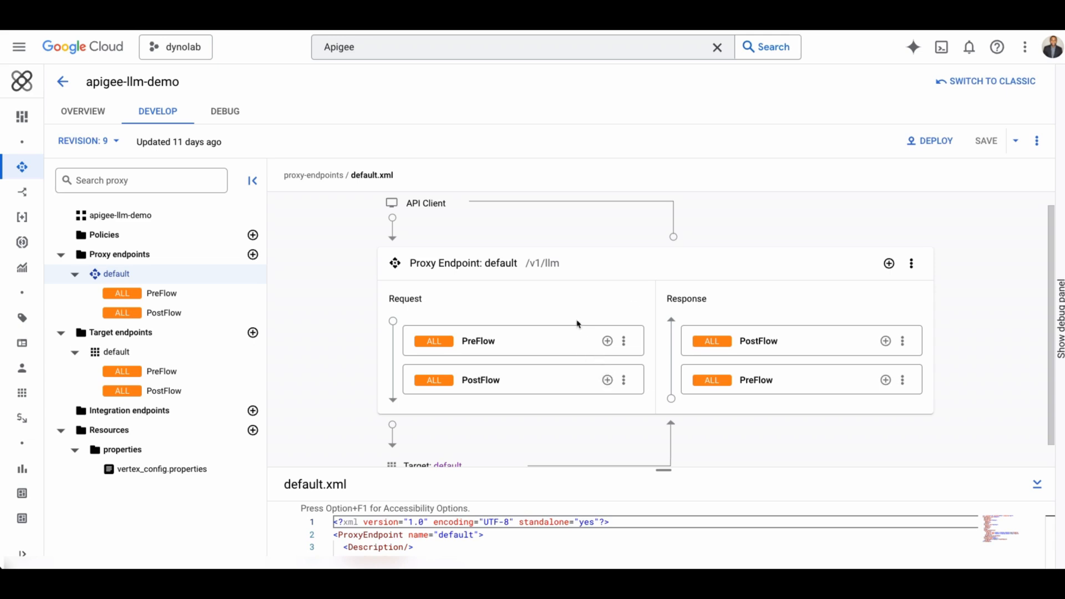
drag(665, 470, 660, 179)
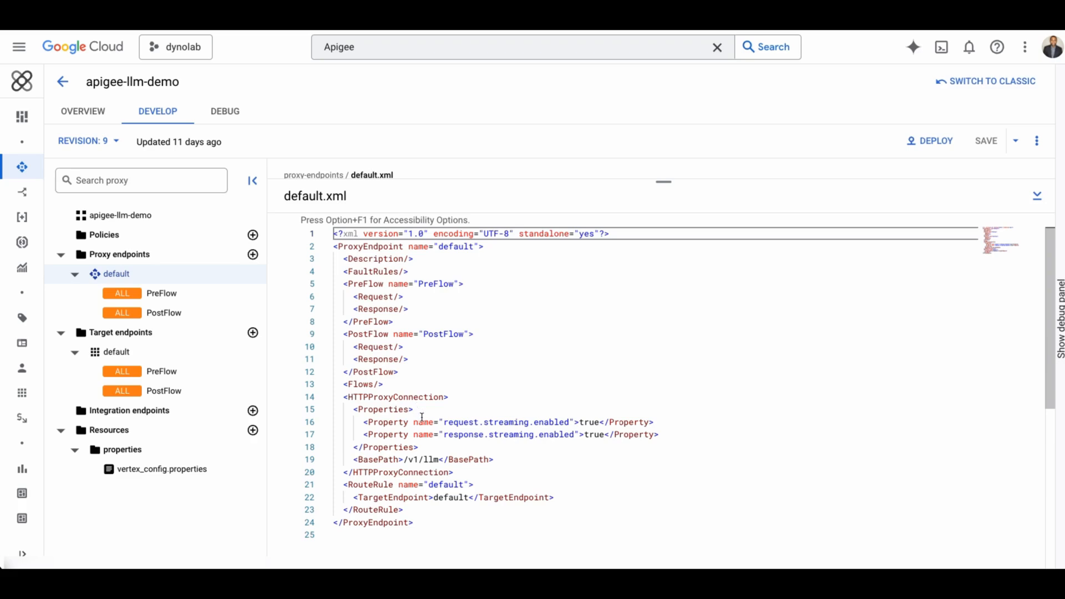
click(428, 447)
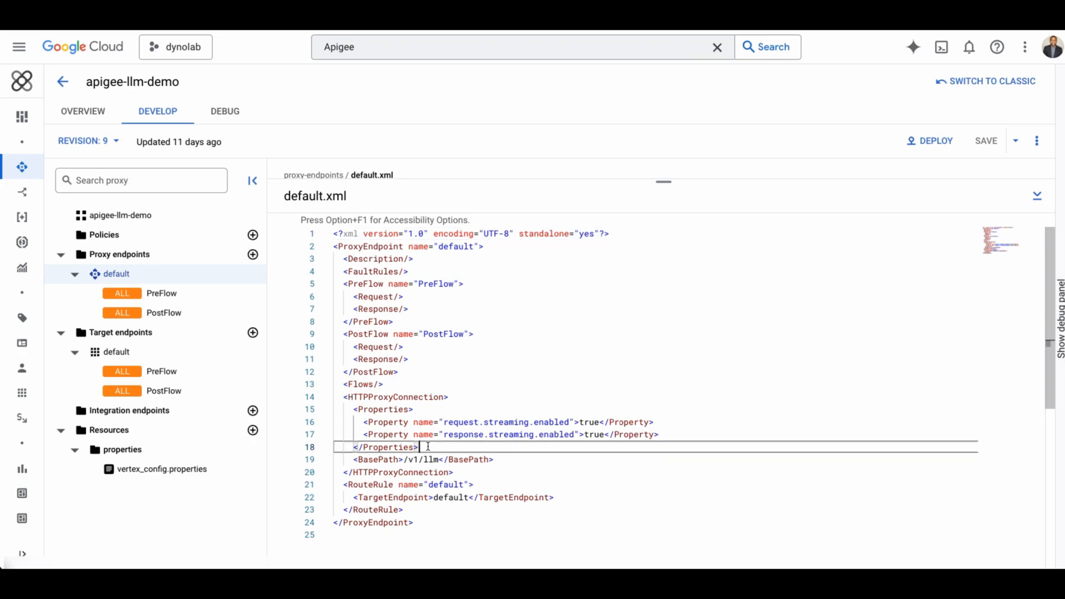
drag(428, 446, 352, 409)
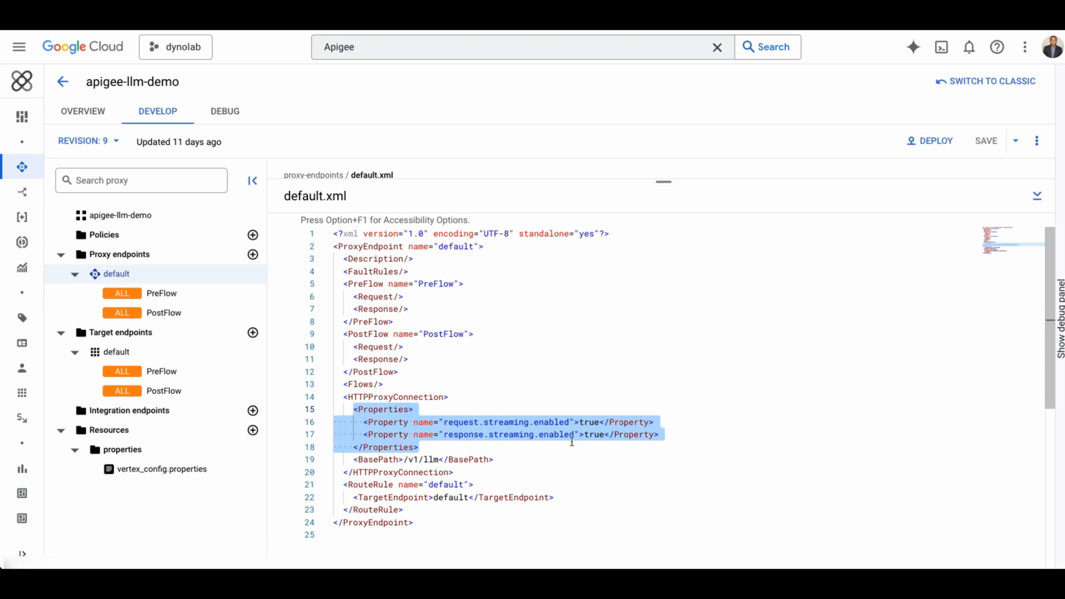
click(438, 450)
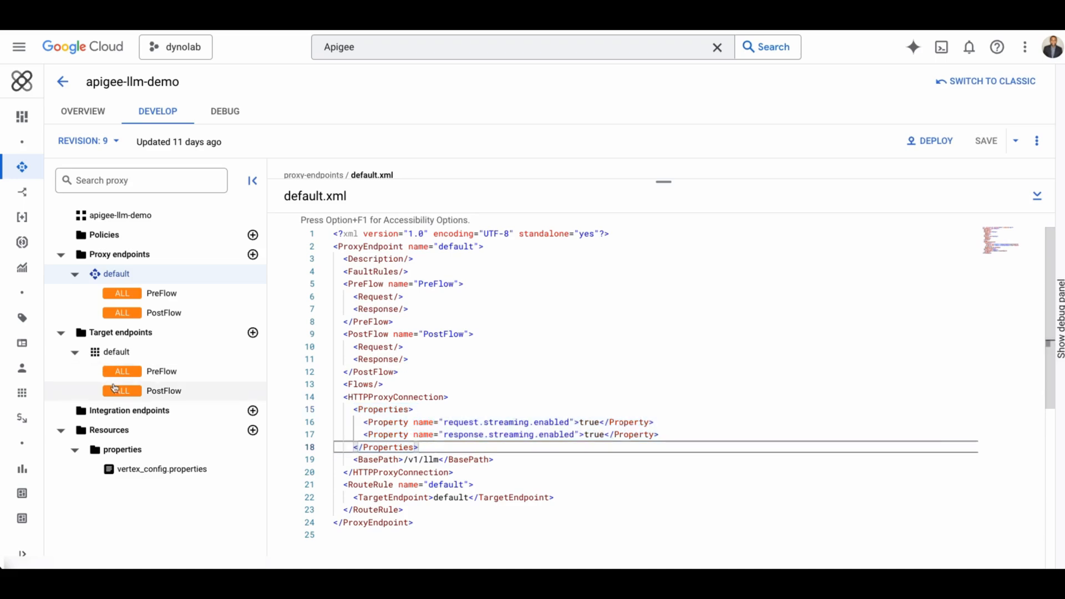
Open the default target endpoint and review its flow diagram and default.xml.
click(123, 352)
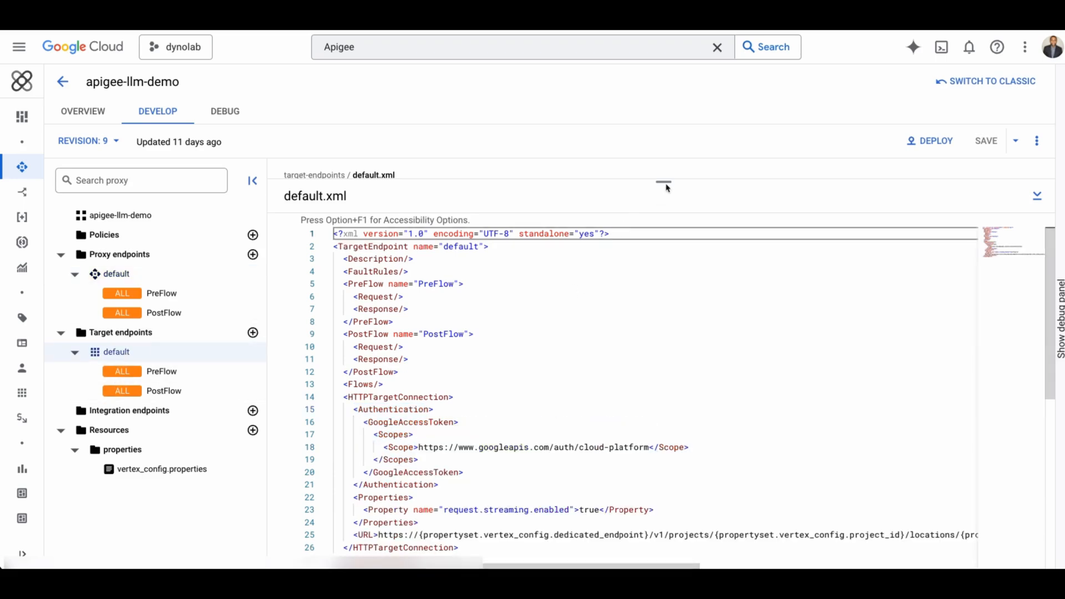
drag(664, 178, 664, 298)
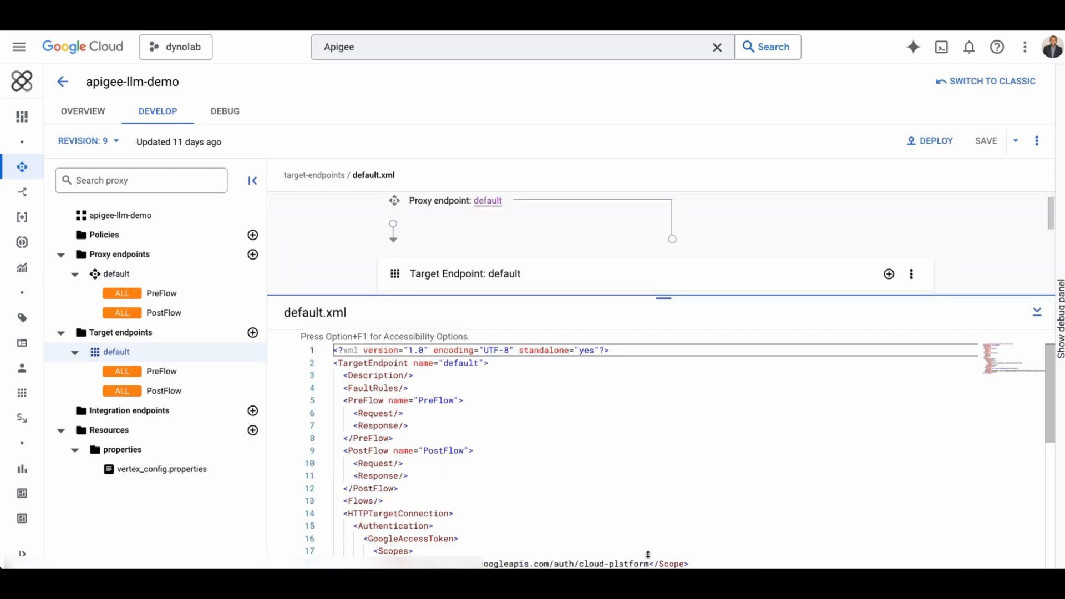
drag(664, 298, 659, 476)
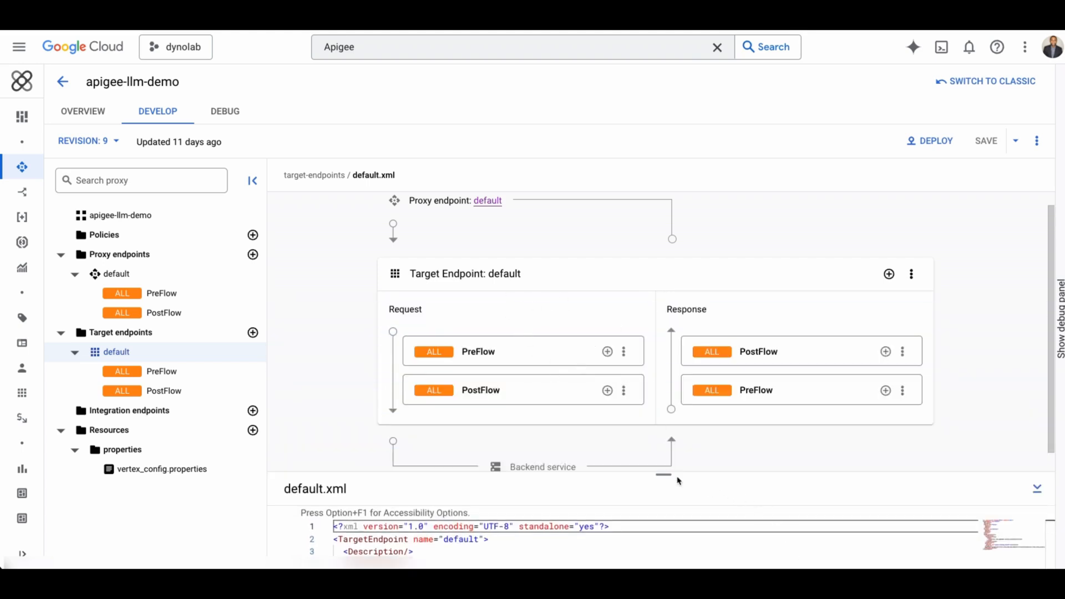
drag(664, 474, 663, 216)
Highlight the GoogleAccessToken authentication block and the request streaming property in the target endpoint's default.xml.
scroll(543, 438, down, 3)
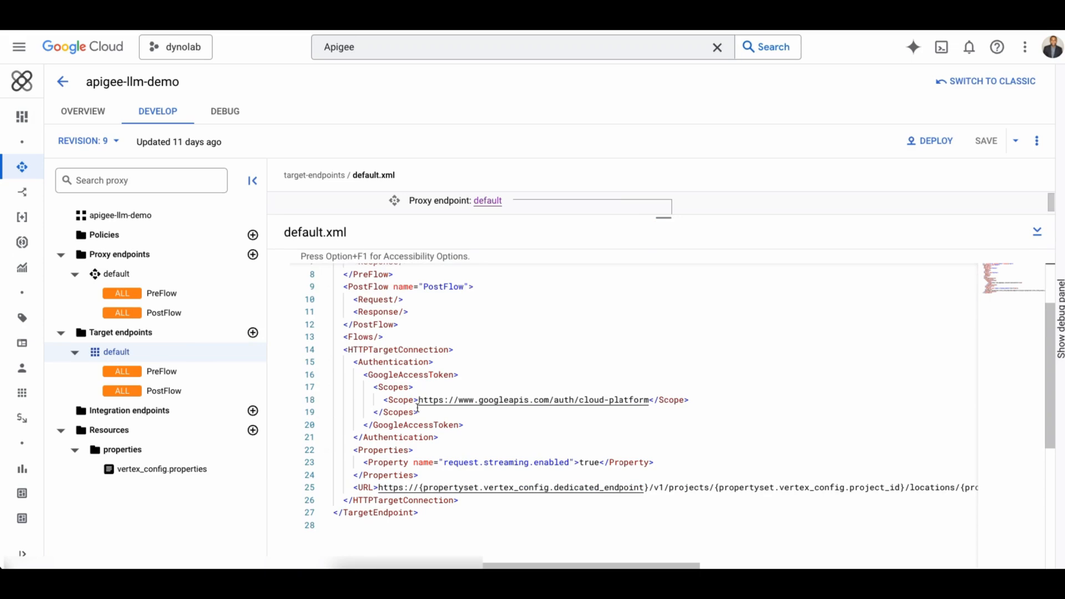
drag(468, 424, 355, 362)
drag(438, 437, 352, 362)
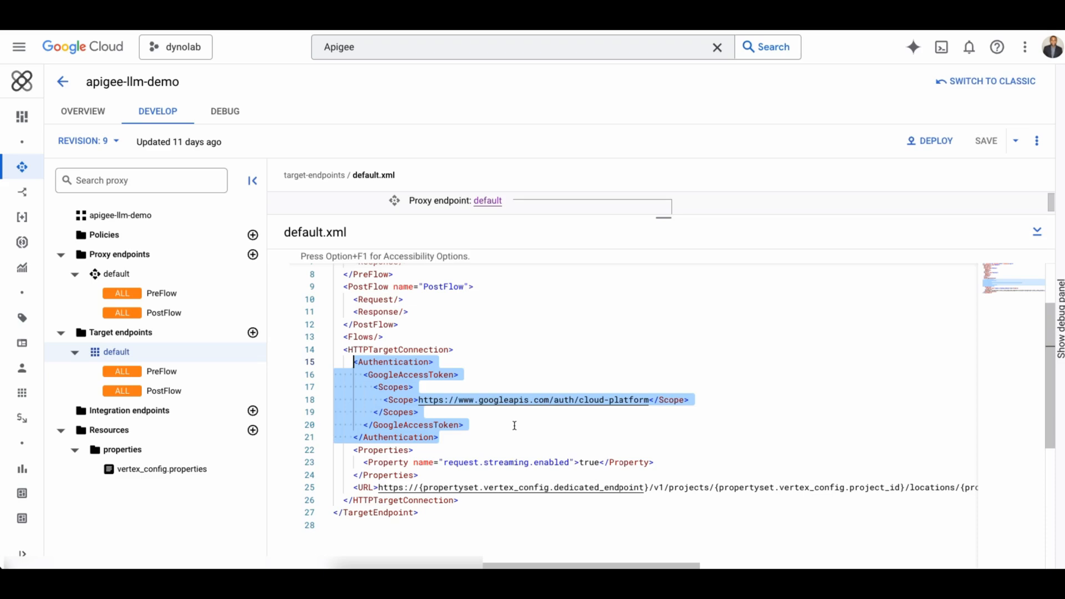
drag(433, 474, 348, 450)
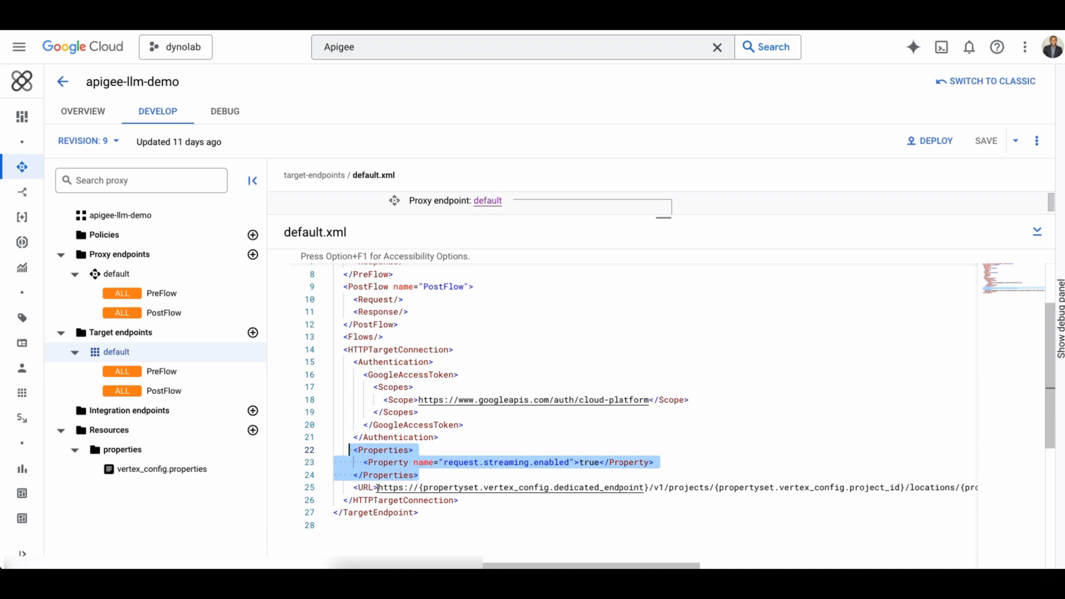
Undo the accidental edit made while selecting the target URL line.
drag(353, 488, 976, 489)
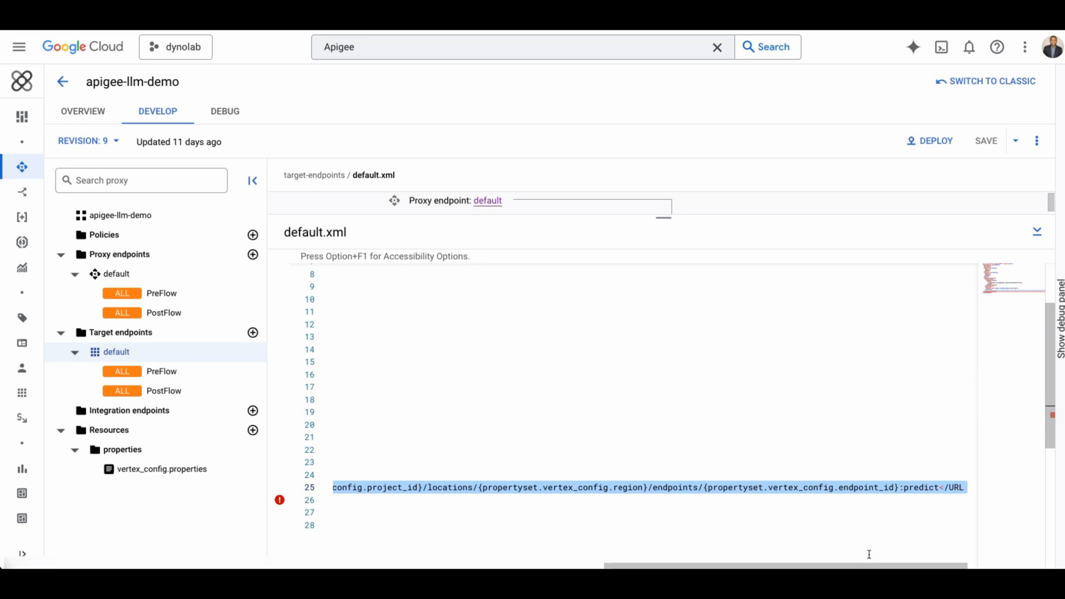
key(super+z)
drag(818, 565, 535, 561)
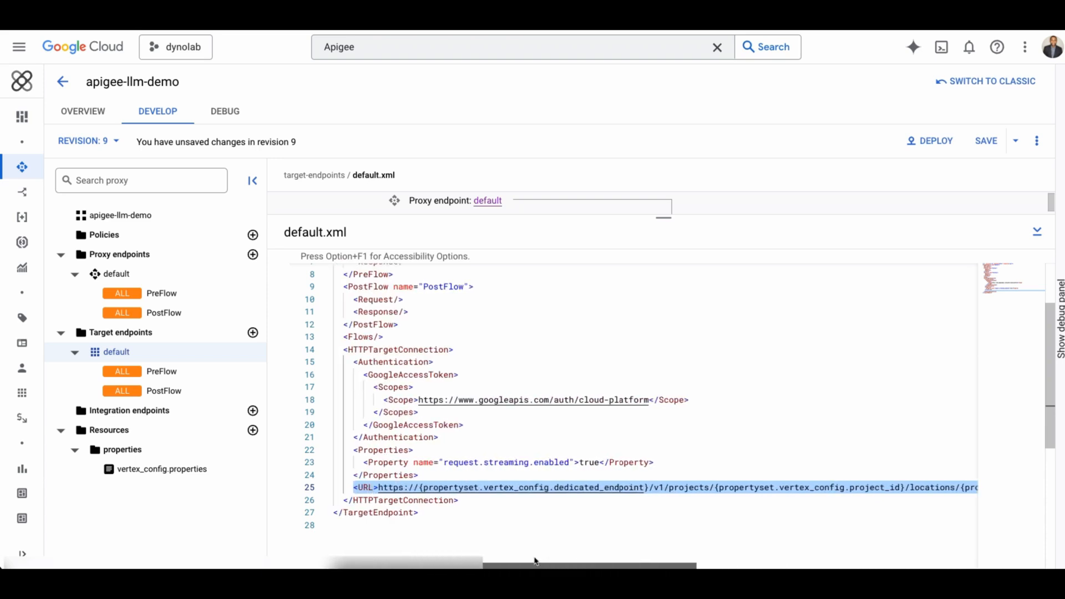
Highlight the dedicated_endpoint, project_id and endpoint_id propertyset variables in the target URL.
click(503, 499)
click(451, 487)
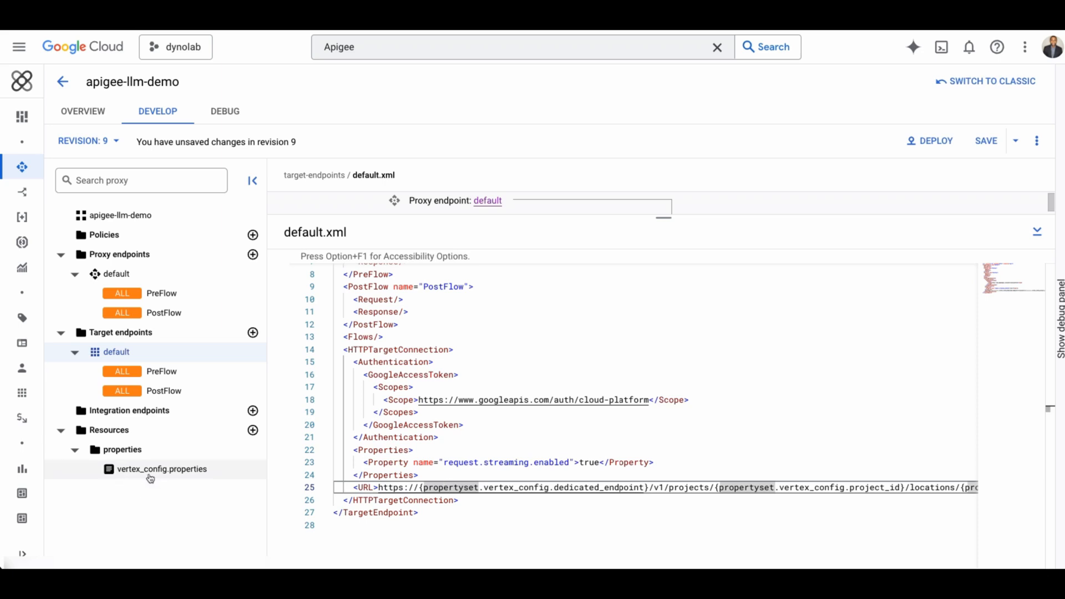
click(648, 487)
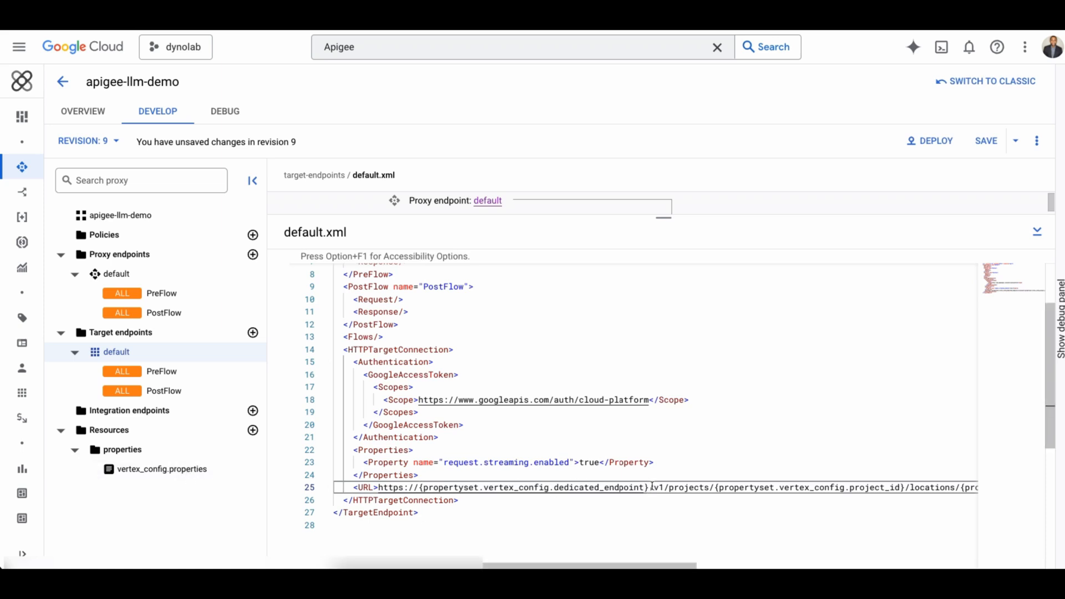
drag(649, 487, 420, 487)
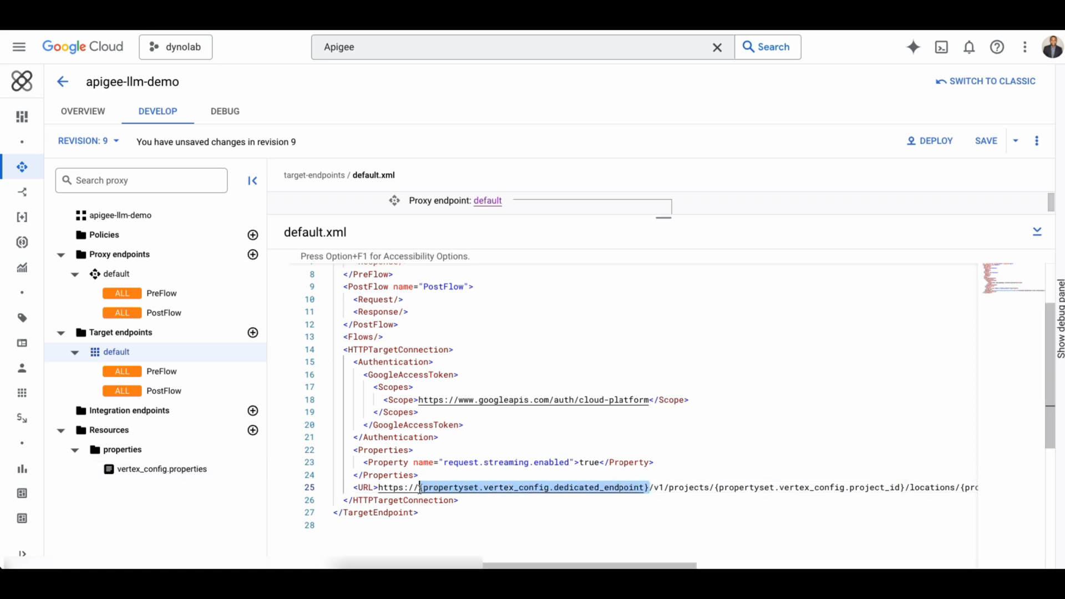
click(596, 491)
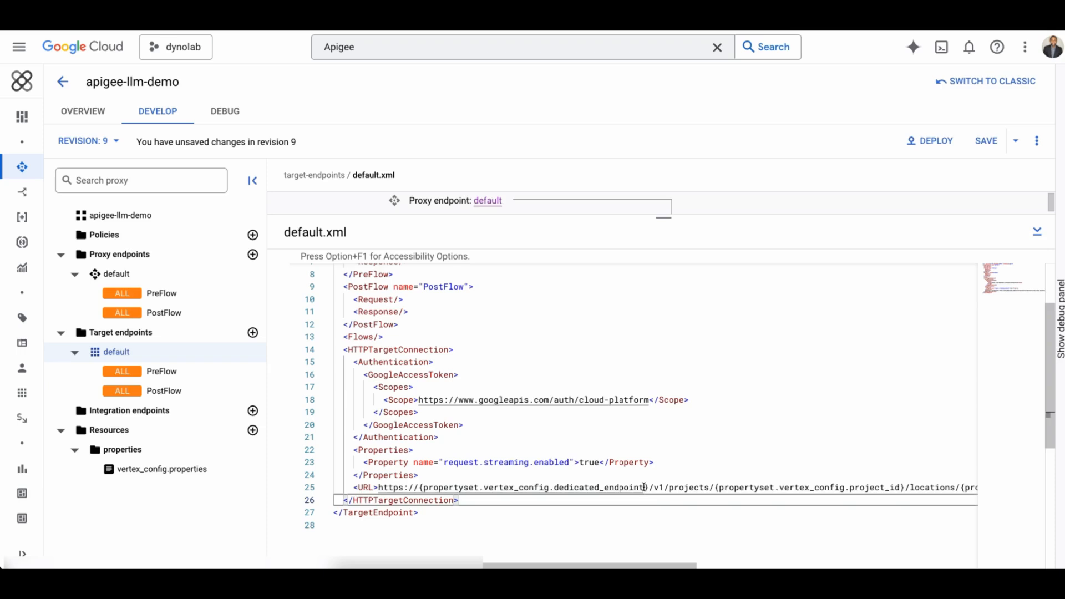
drag(644, 487, 555, 487)
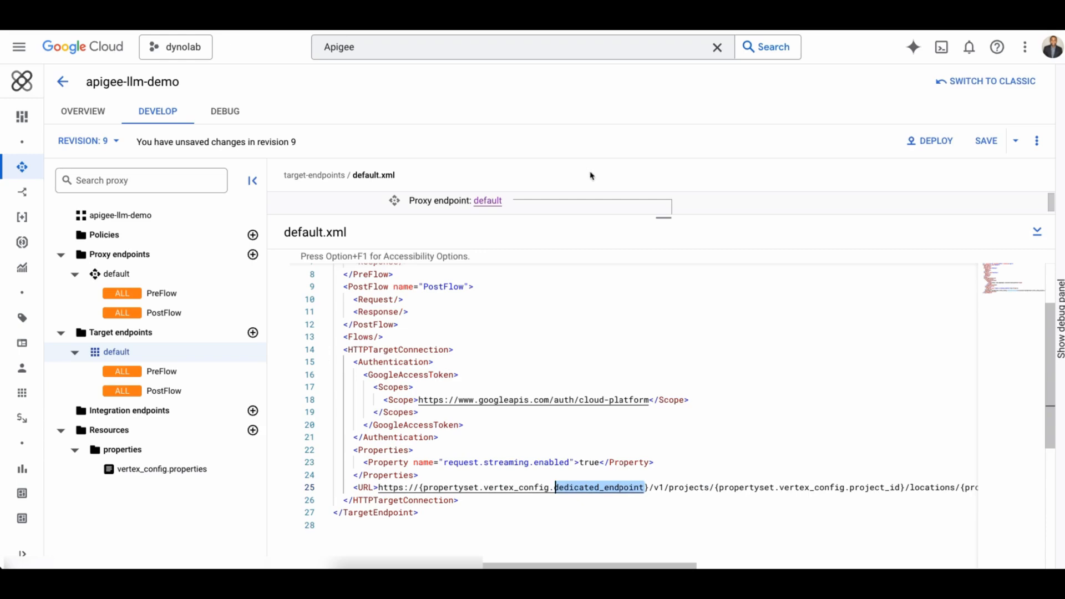
drag(546, 566, 620, 567)
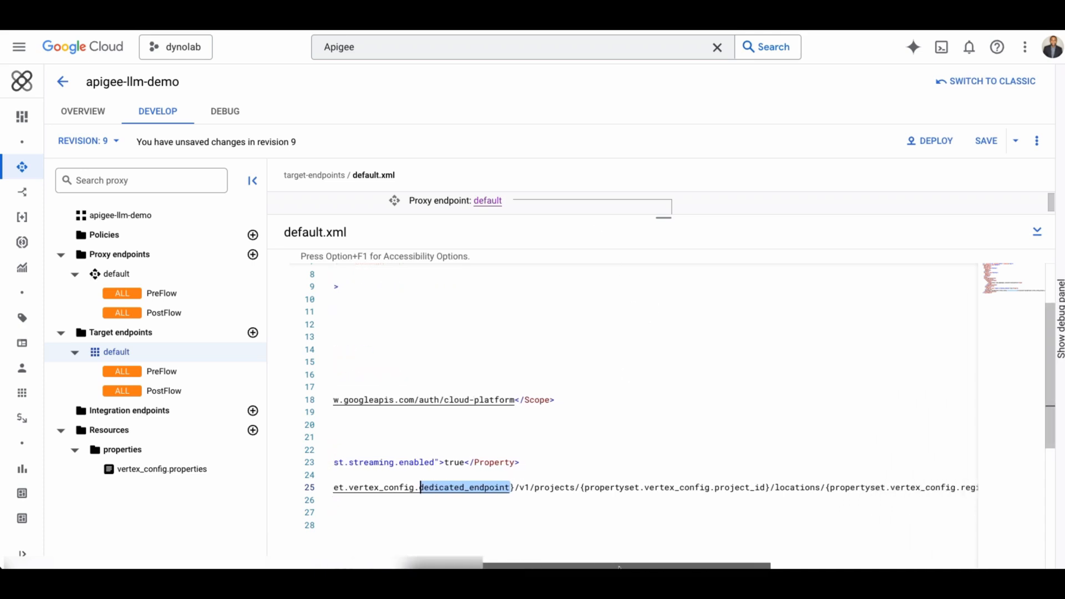
drag(767, 489, 716, 488)
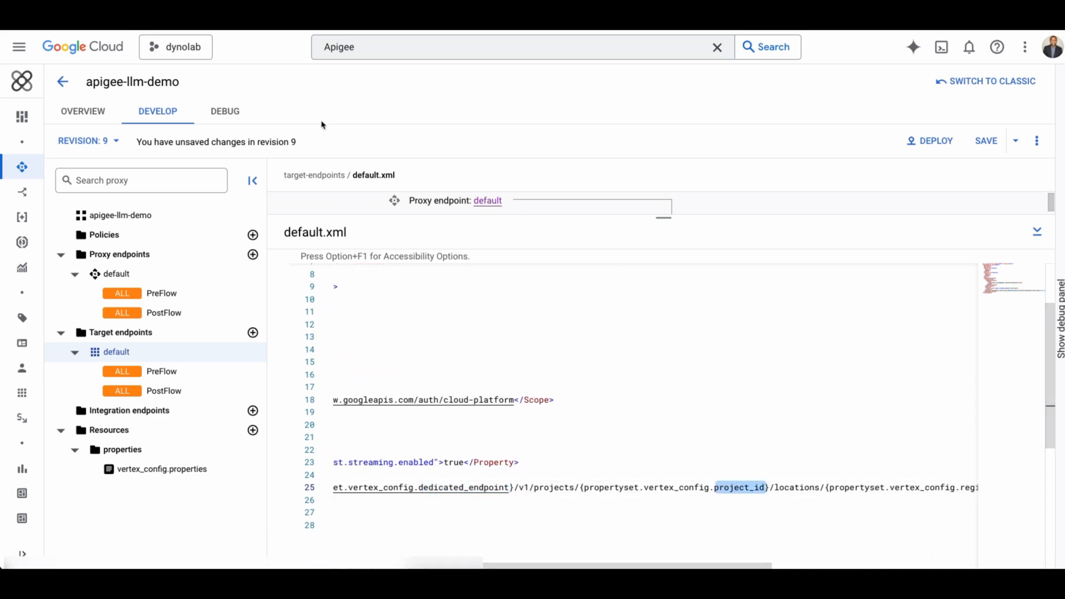
drag(767, 566, 848, 566)
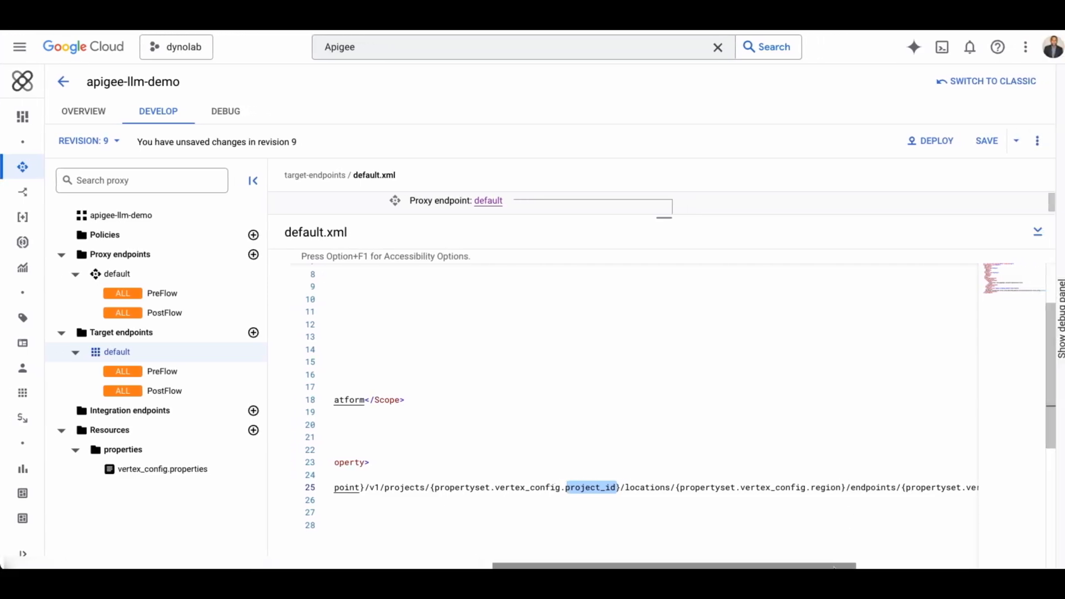
drag(833, 566, 928, 566)
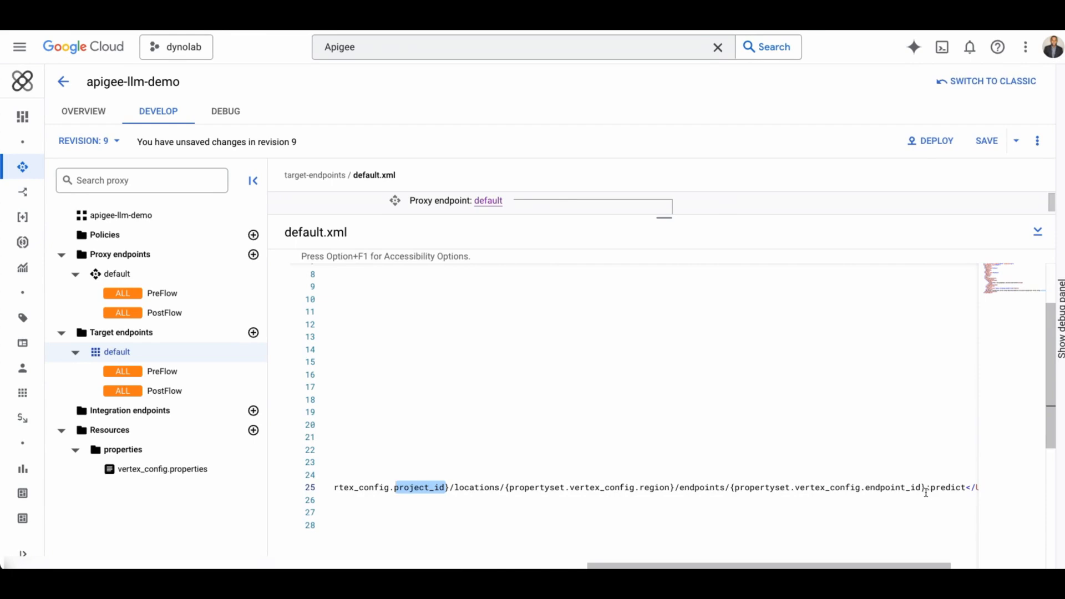
drag(919, 489, 863, 488)
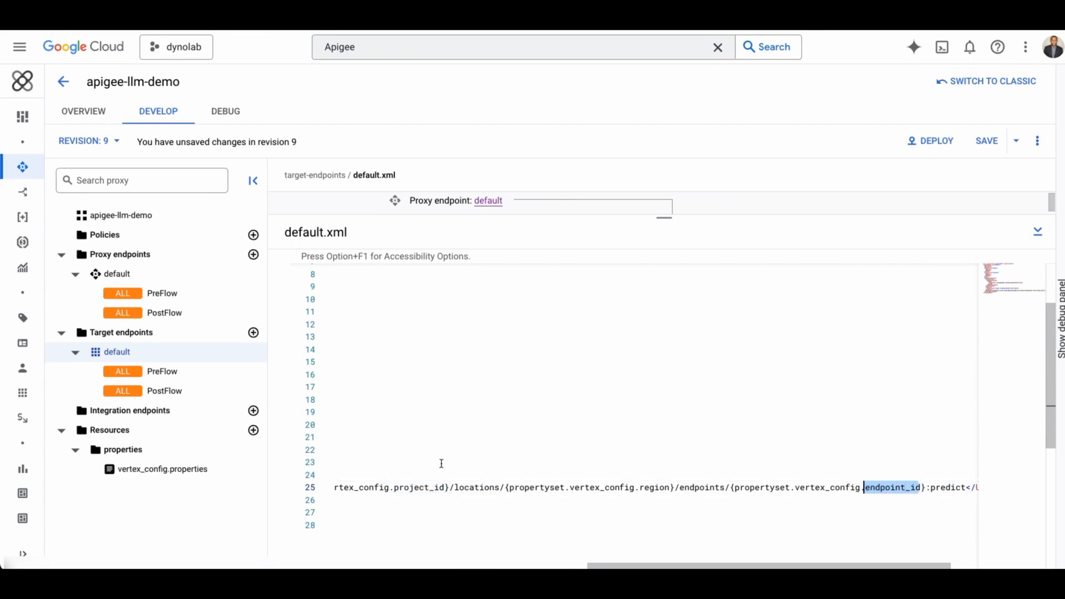
drag(597, 567, 371, 567)
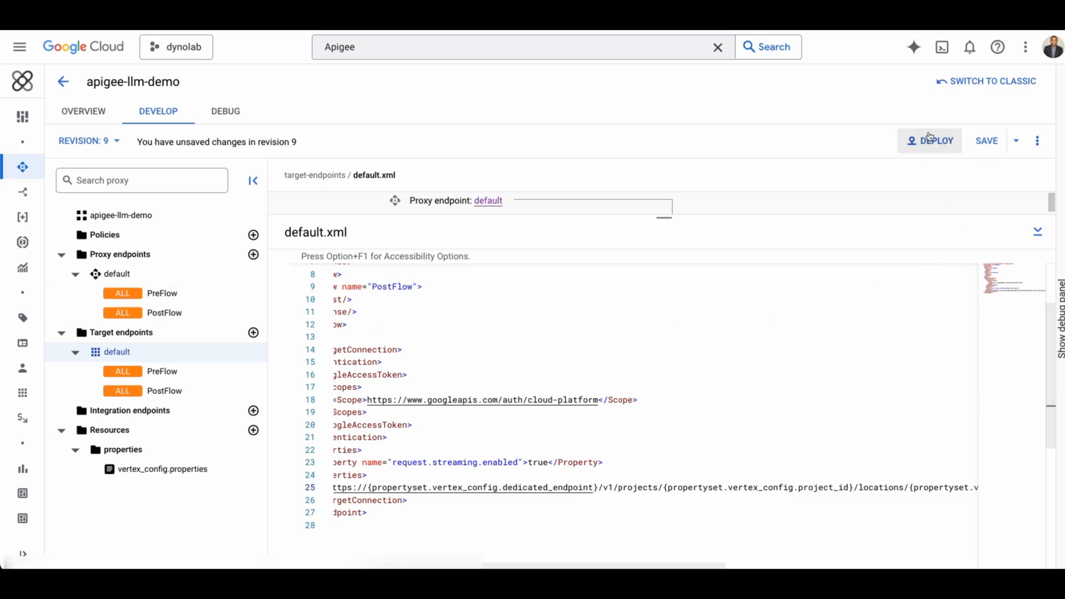
Leave the proxy editor, discarding the unsaved changes.
click(76, 123)
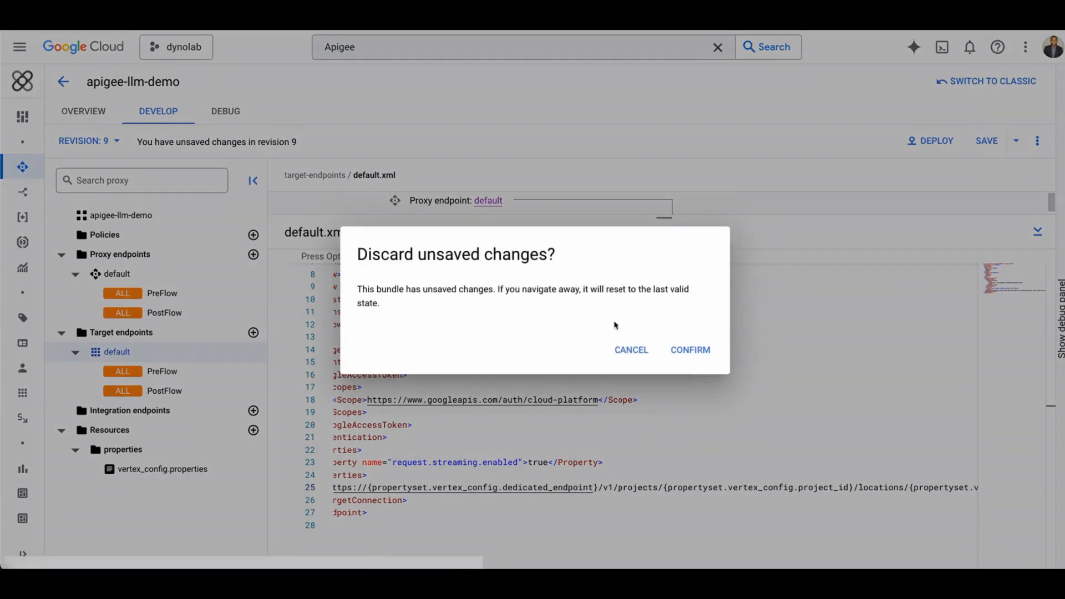
click(686, 354)
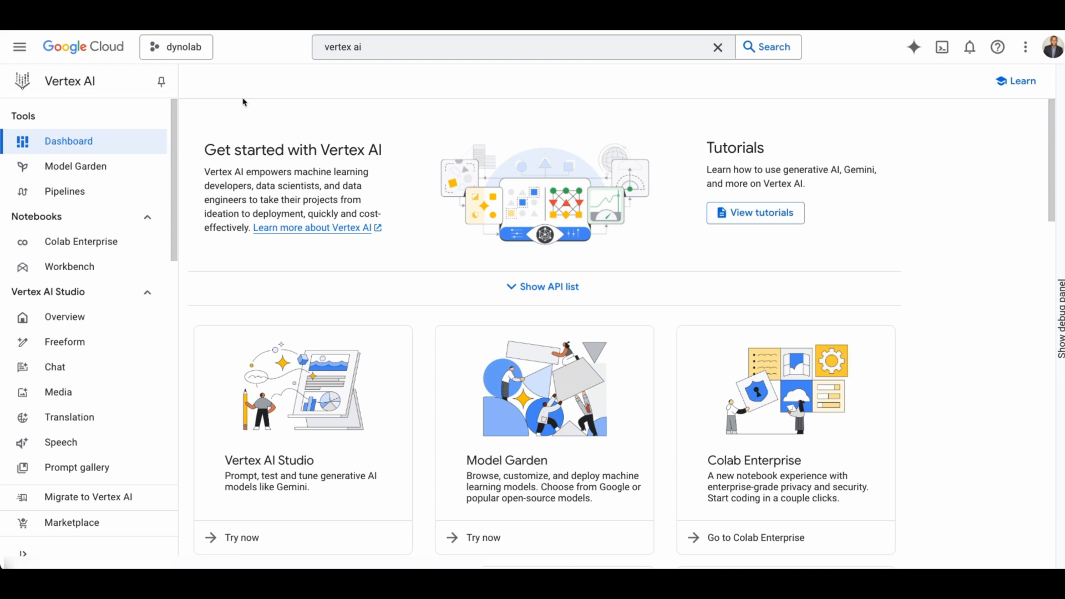
Open Model Garden from the Vertex AI dashboard.
scroll(401, 285, down, 2)
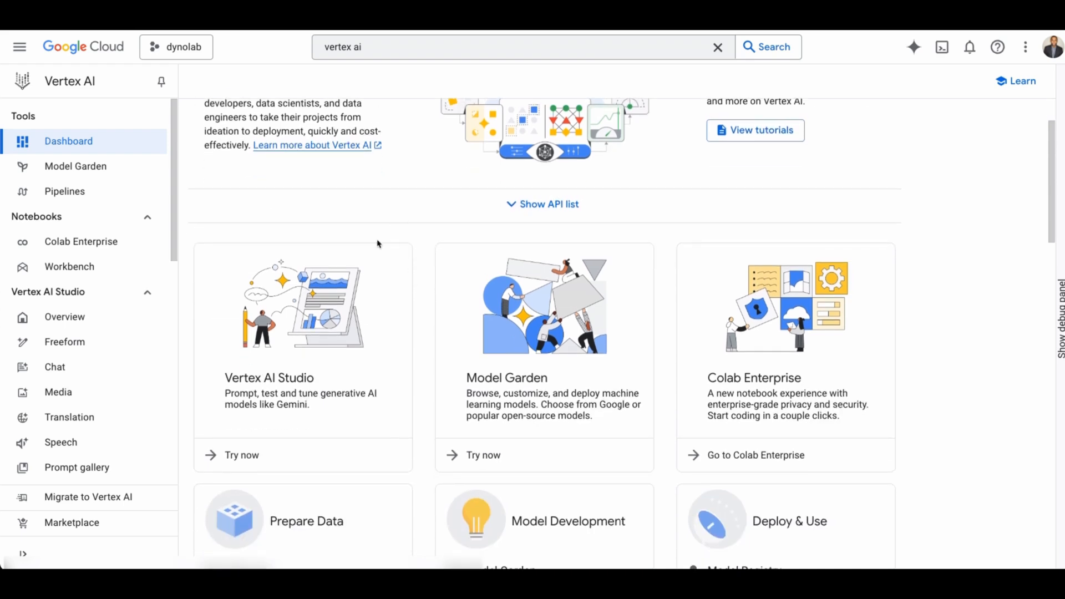
scroll(542, 367, down, 2)
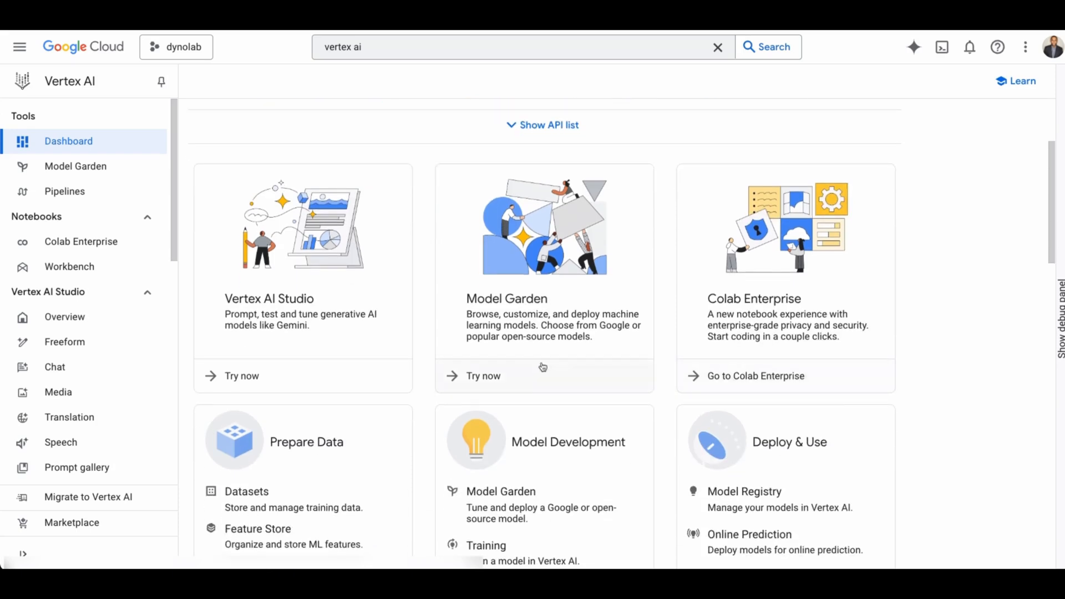
scroll(501, 321, down, 1)
scroll(496, 327, up, 4)
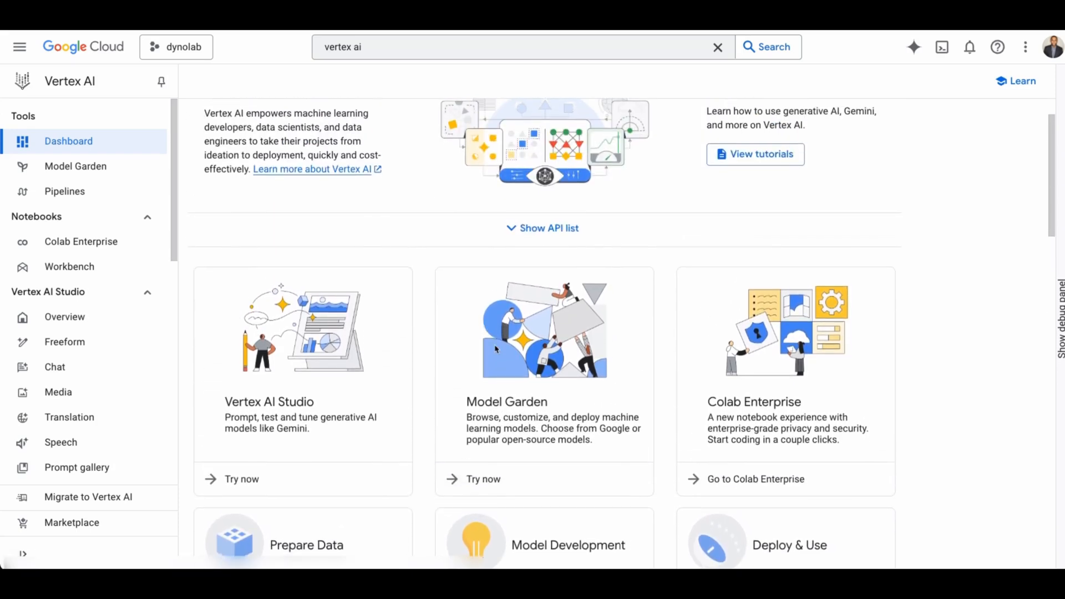
scroll(487, 327, down, 1)
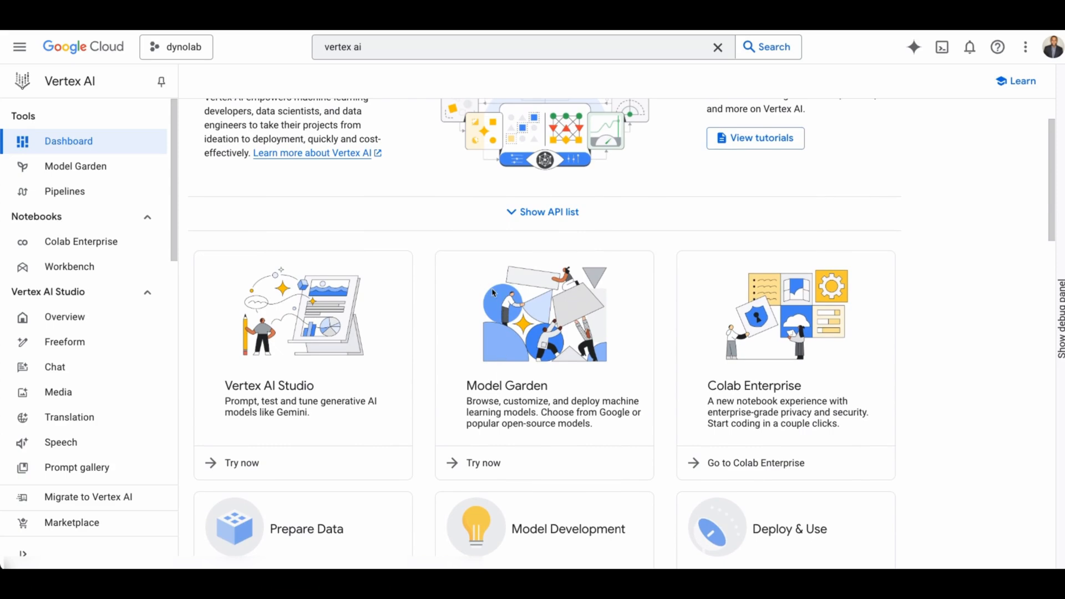
click(482, 460)
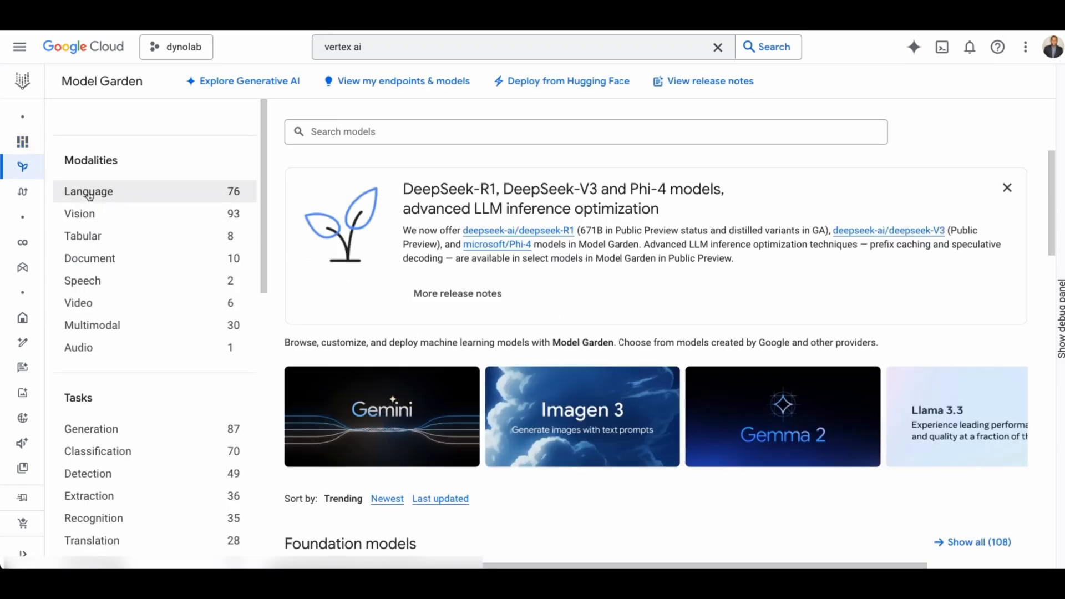
Browse Model Garden's modality, task and provider filters and the foundation models.
scroll(119, 355, down, 1)
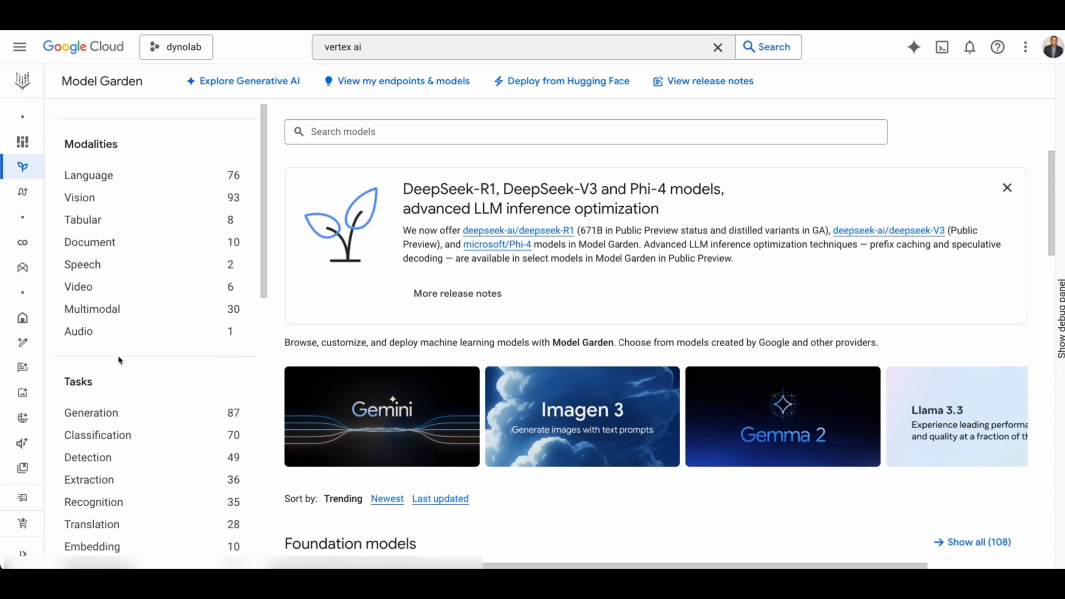
scroll(121, 363, down, 3)
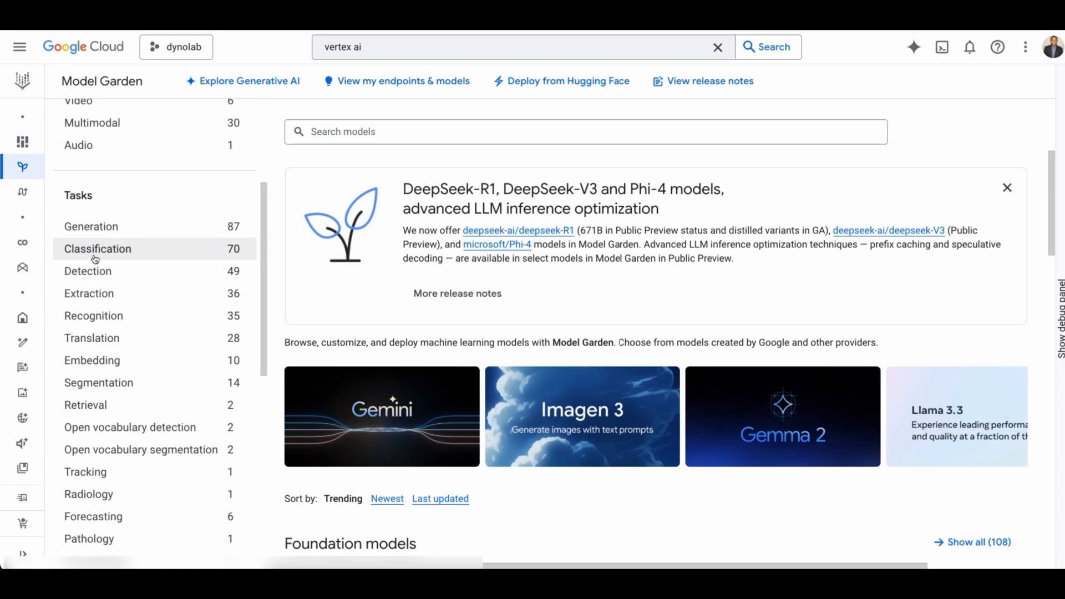
scroll(130, 294, down, 5)
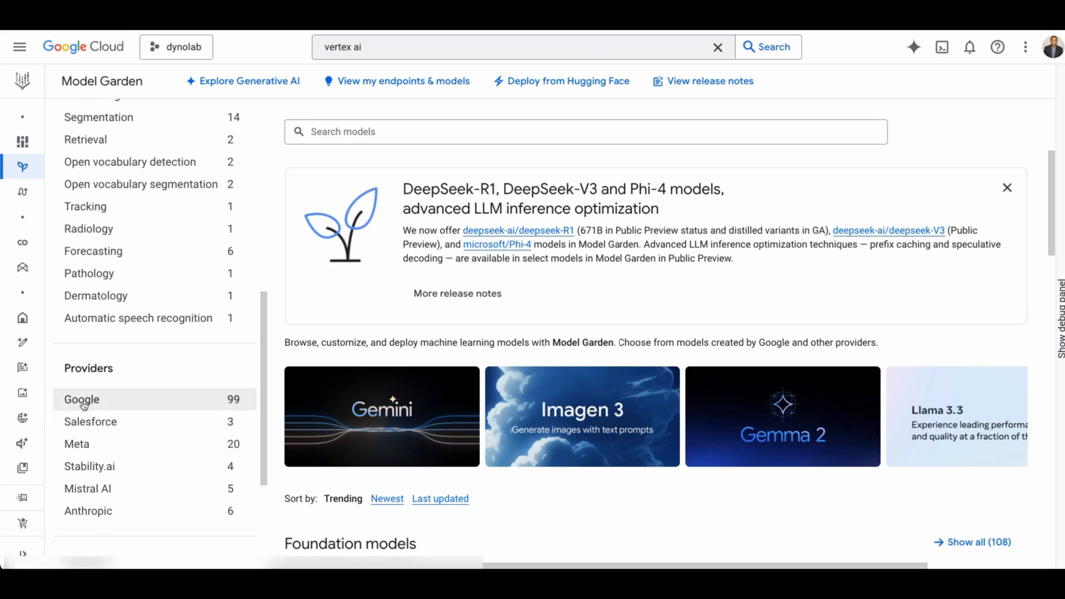
scroll(807, 315, down, 4)
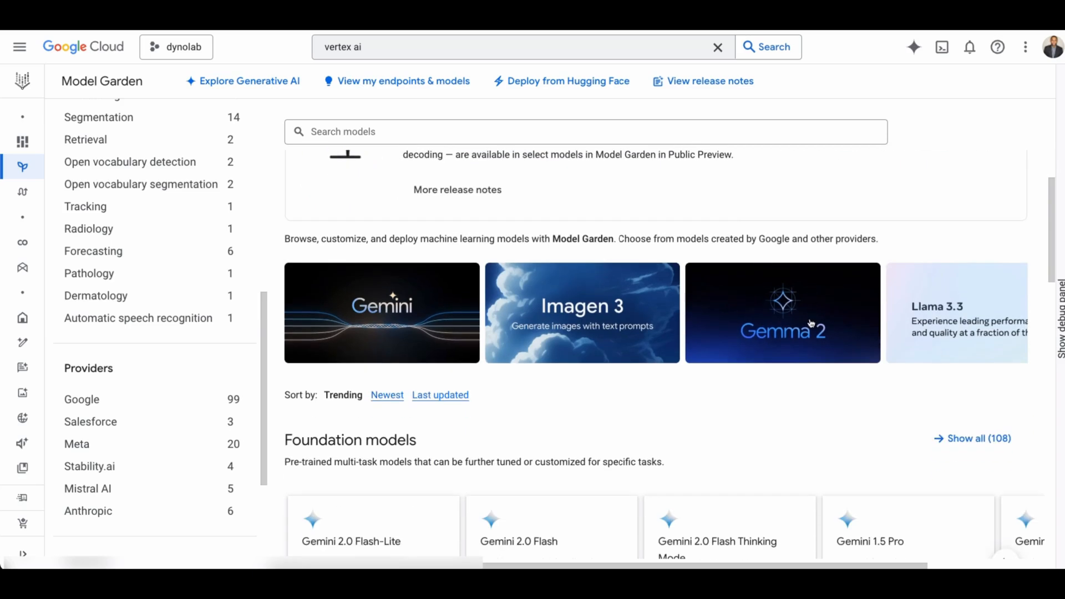
Filter Model Garden to the Mistral AI partner's models and browse its open Hugging Face models.
scroll(794, 369, down, 4)
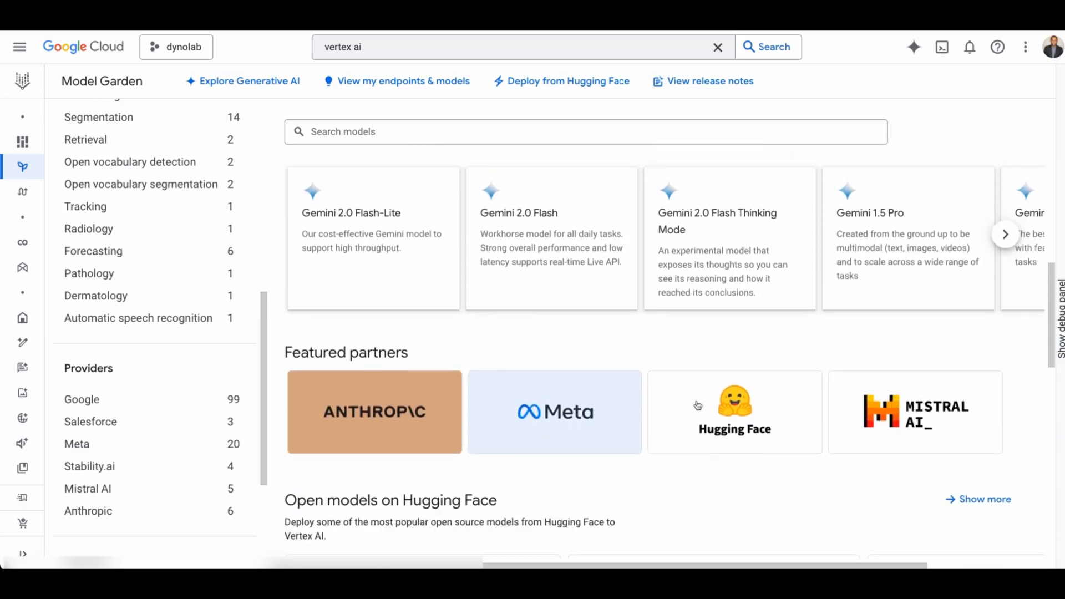
click(904, 424)
scroll(518, 368, down, 1)
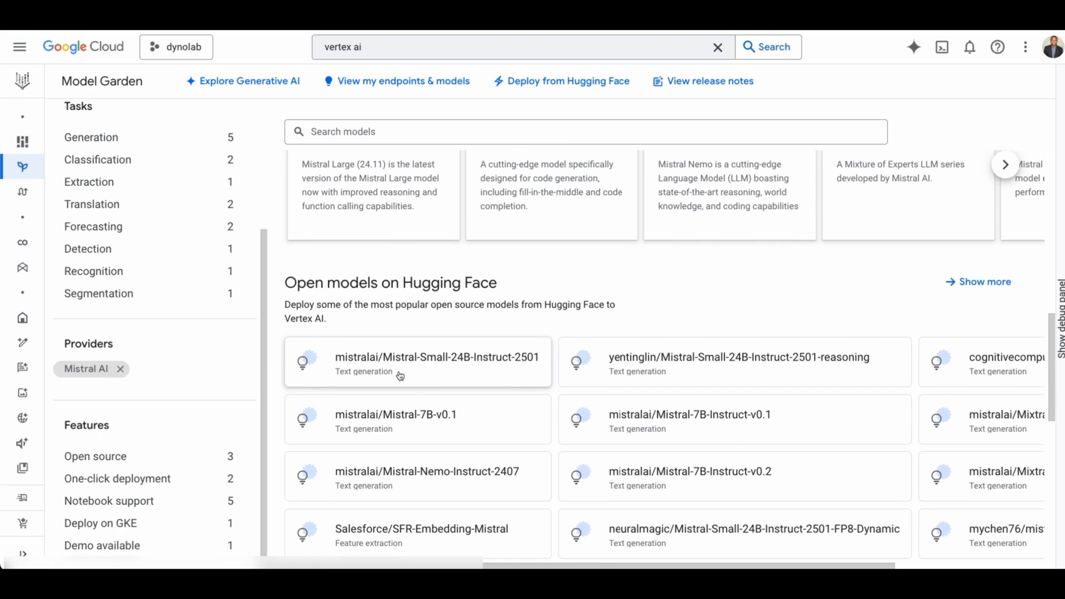
Open the Hugging Face deployment form for mistralai/Mistral-Small-24B-Instruct-2501 and choose the 4 NVIDIA_L4 g2-standard-48 machine spec.
click(407, 373)
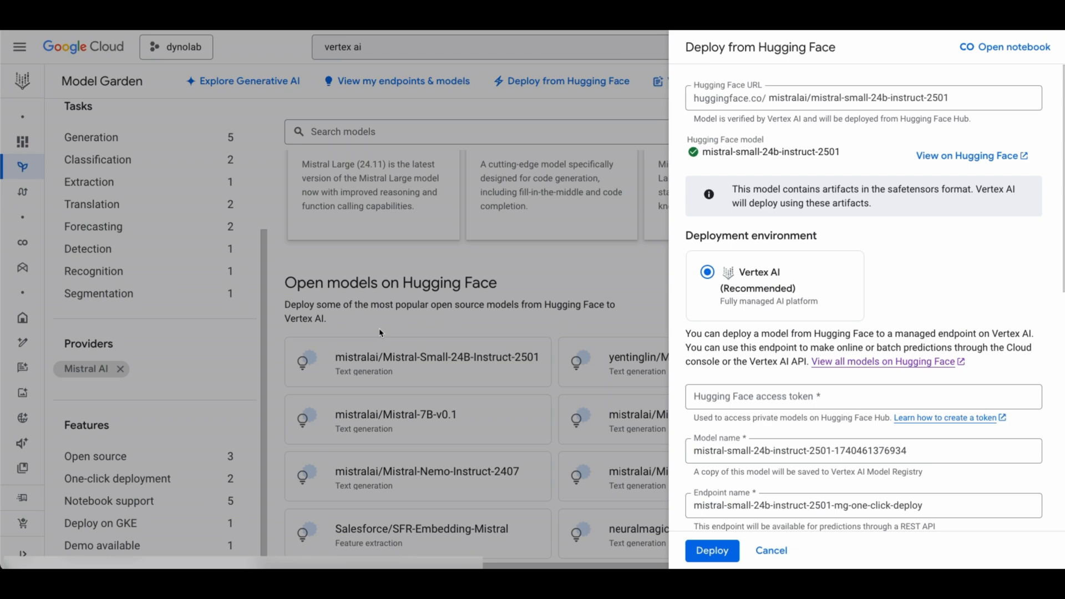
scroll(899, 298, down, 2)
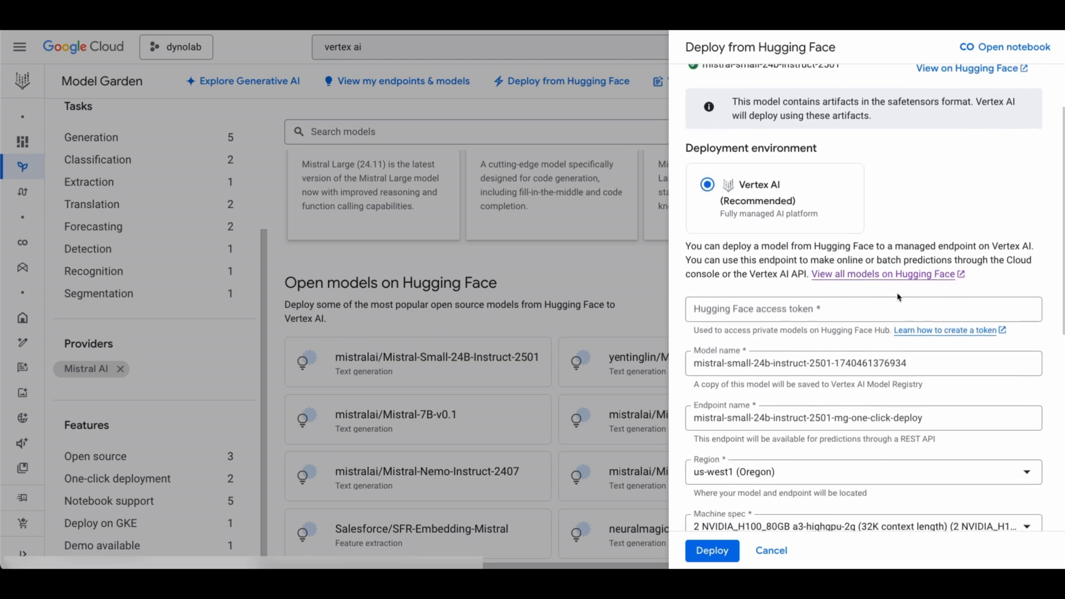
scroll(898, 297, down, 2)
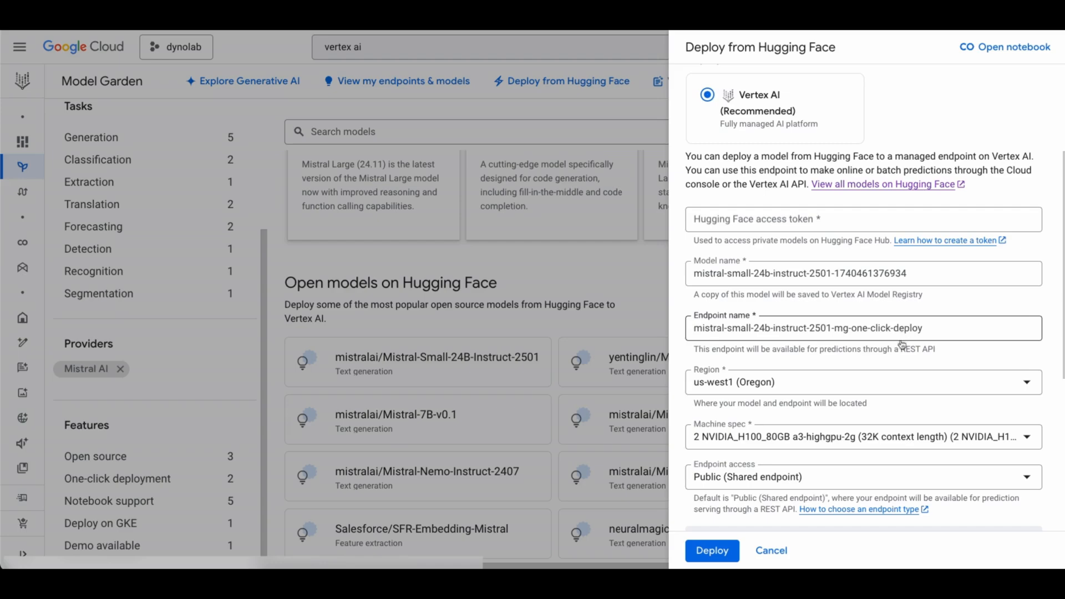
click(778, 437)
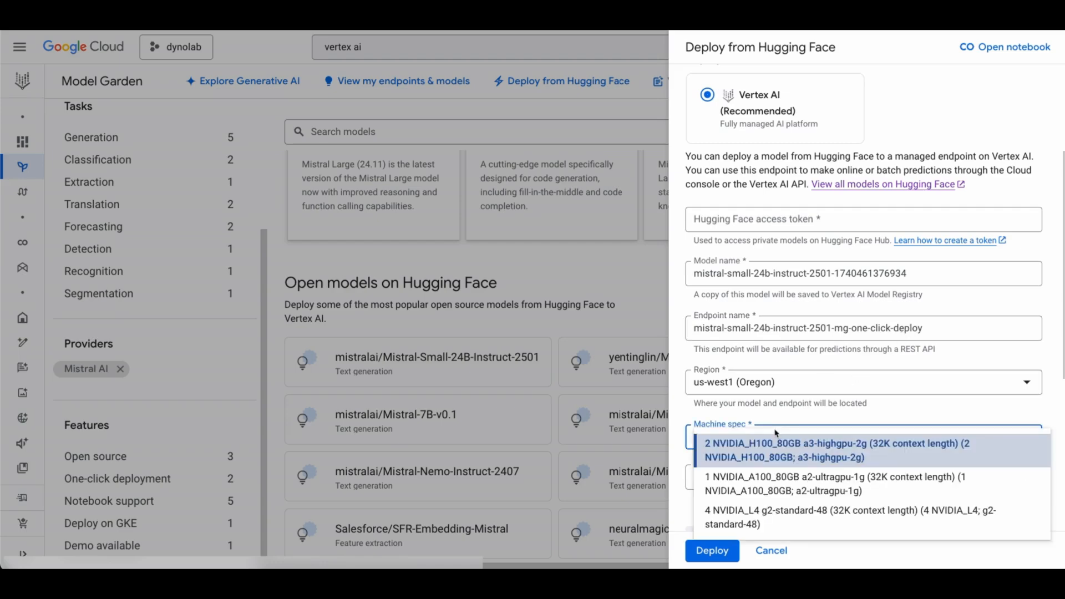
click(749, 517)
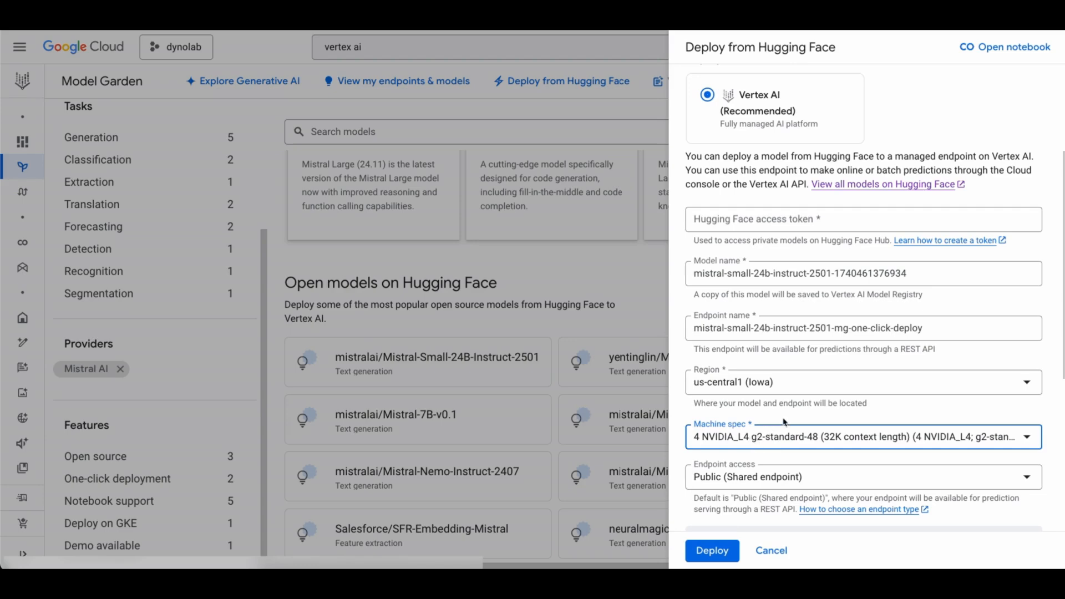
scroll(787, 424, up, 2)
scroll(794, 426, up, 2)
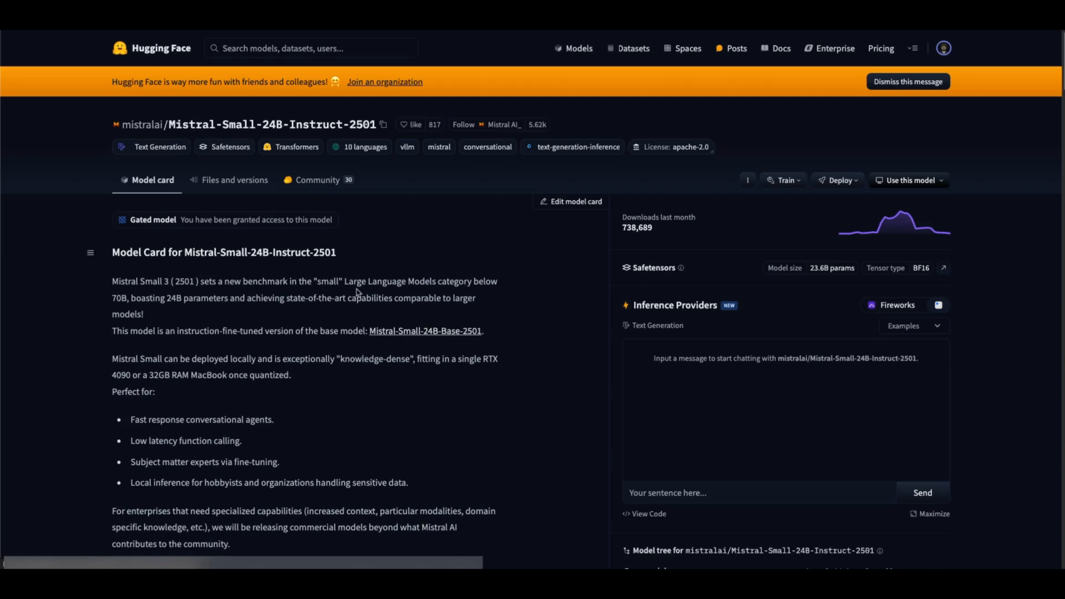
On Hugging Face, read the gated-model notice and model card for Mistral-Small-24B-Instruct-2501.
drag(349, 223, 113, 224)
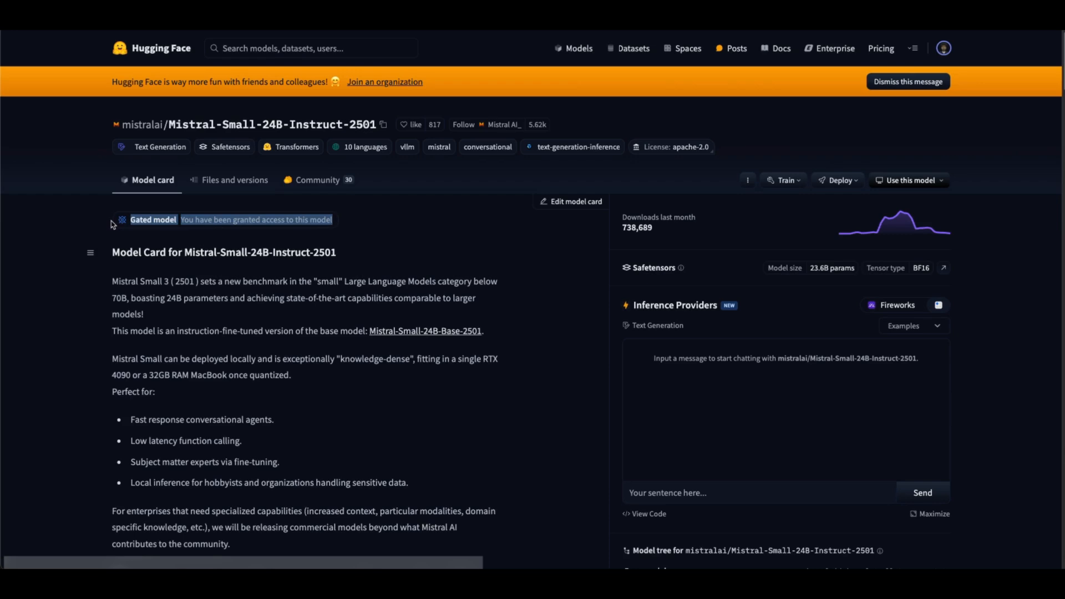
click(375, 239)
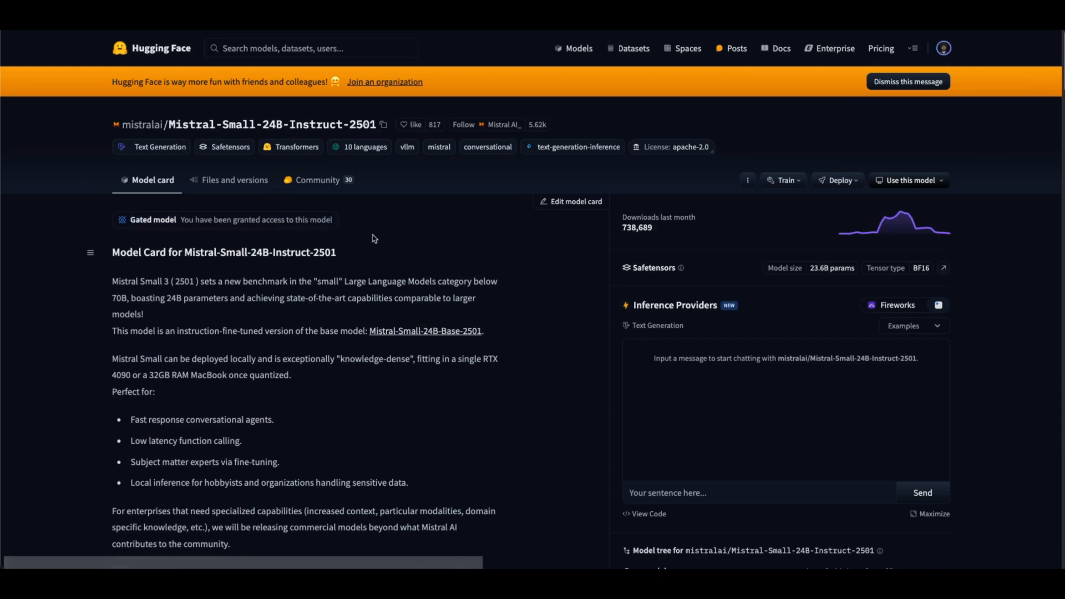
scroll(239, 333, down, 2)
scroll(237, 354, down, 7)
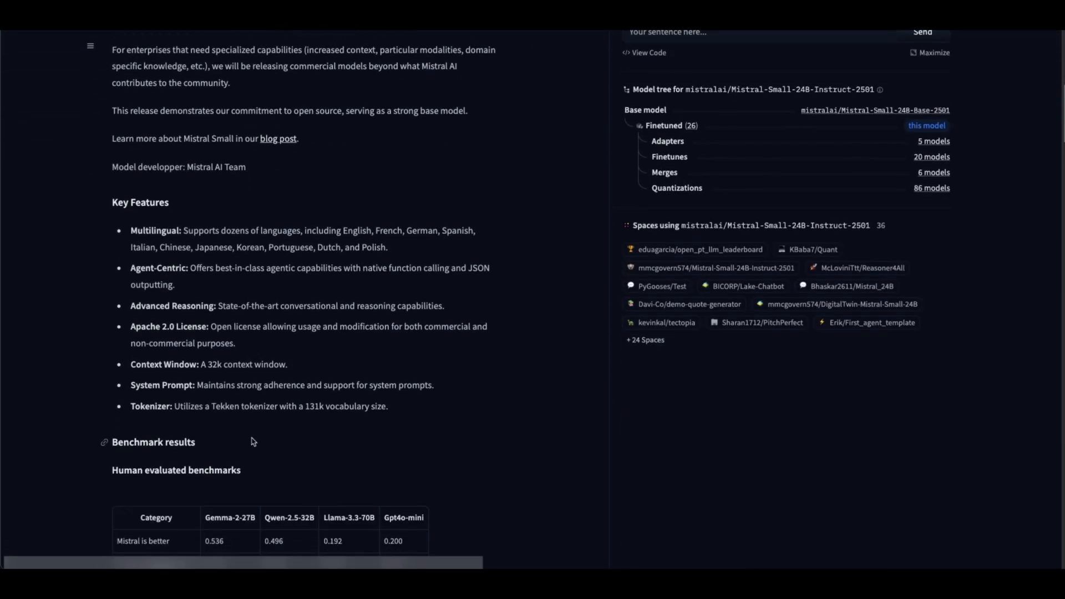
scroll(250, 448, down, 2)
scroll(254, 439, up, 4)
scroll(254, 430, up, 6)
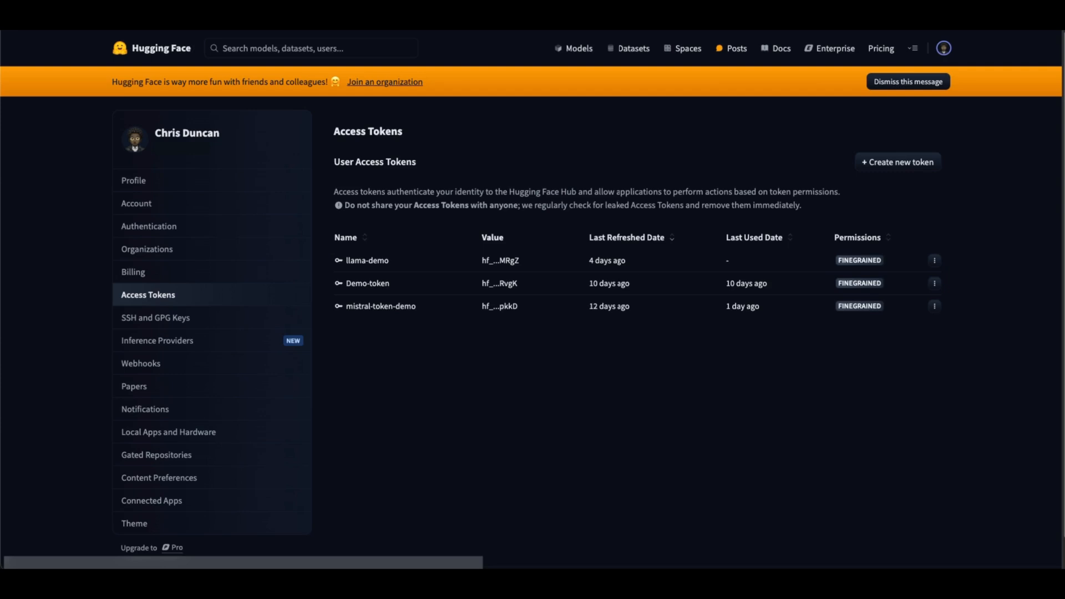
Start a new fine-grained access token named mistral-test-token with read access to all public gated repos.
click(898, 162)
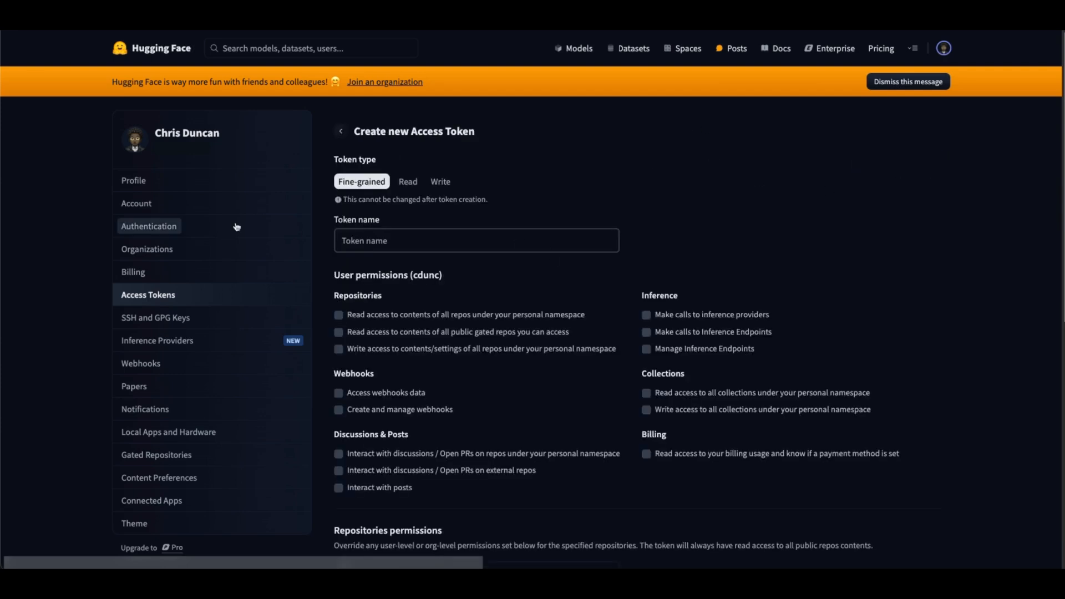
click(378, 233)
text(mist)
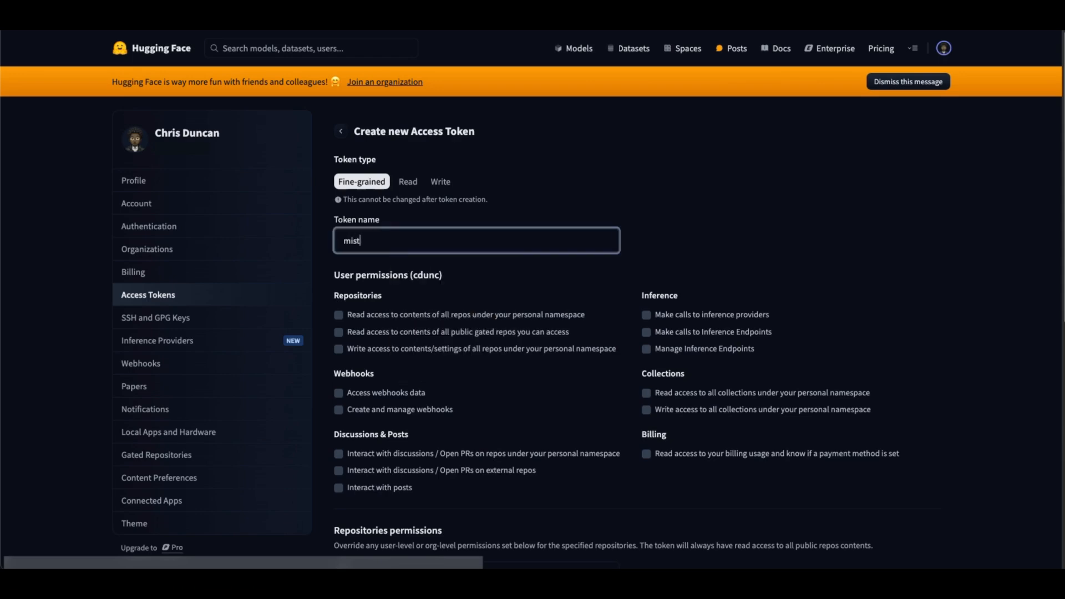
text(ral-0t)
text(est-token)
click(393, 332)
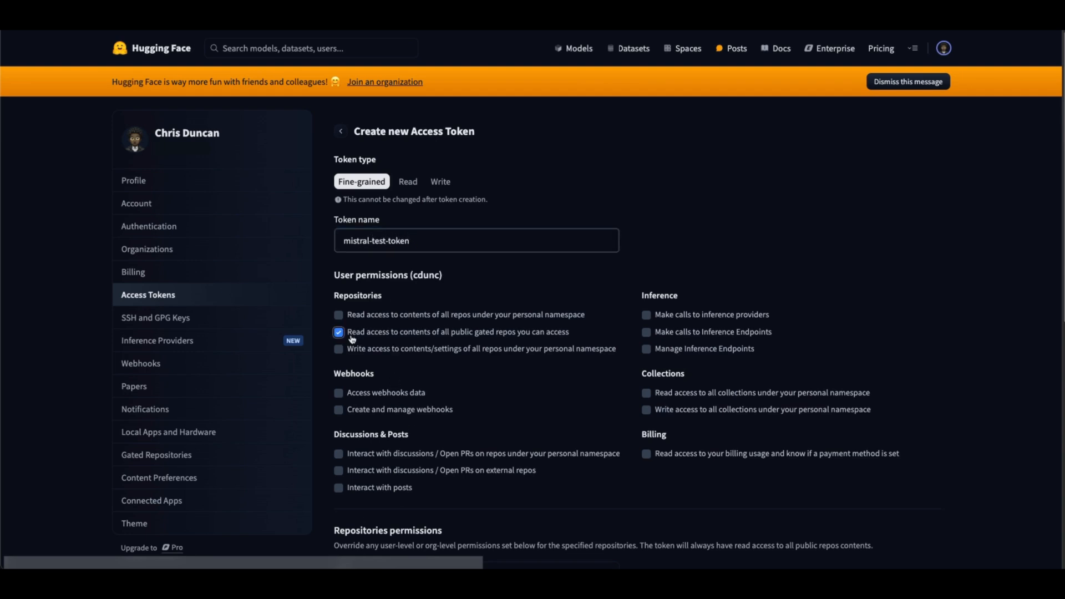
Create the access token and copy its value.
scroll(837, 360, down, 1)
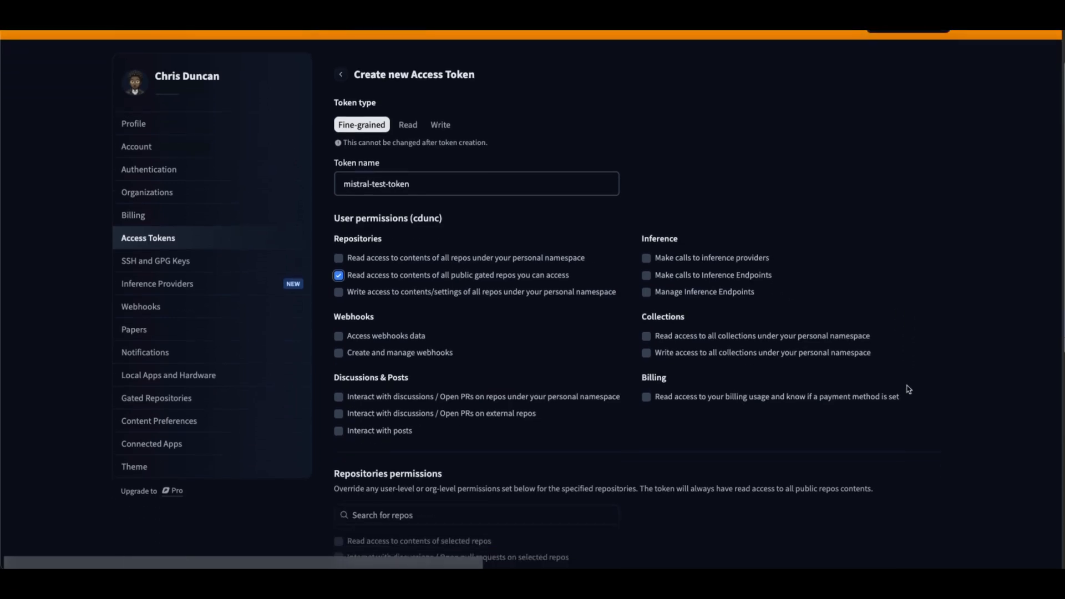
scroll(914, 423, down, 6)
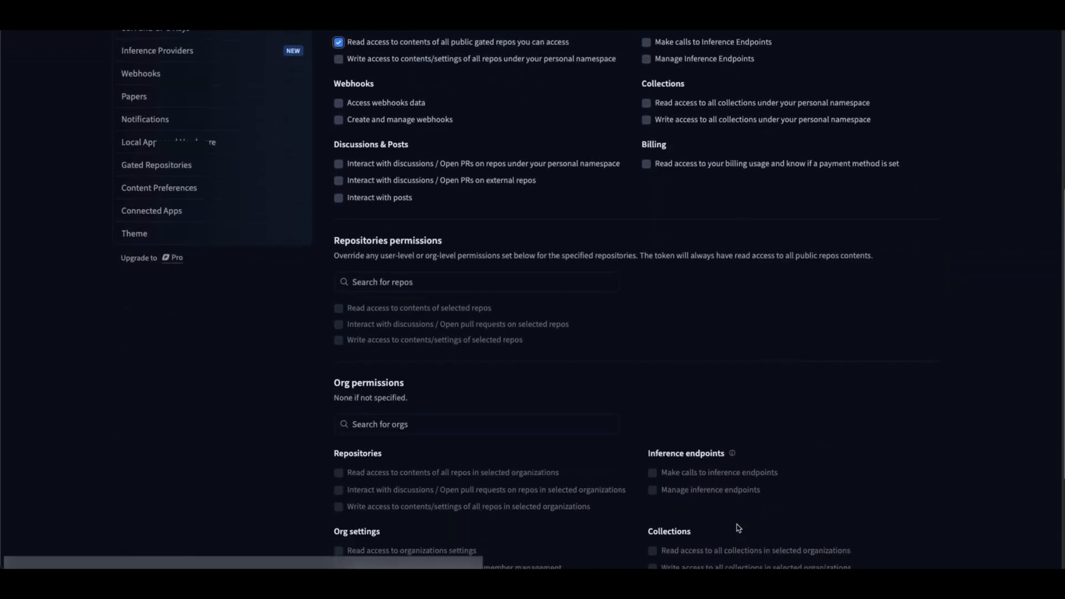
click(377, 484)
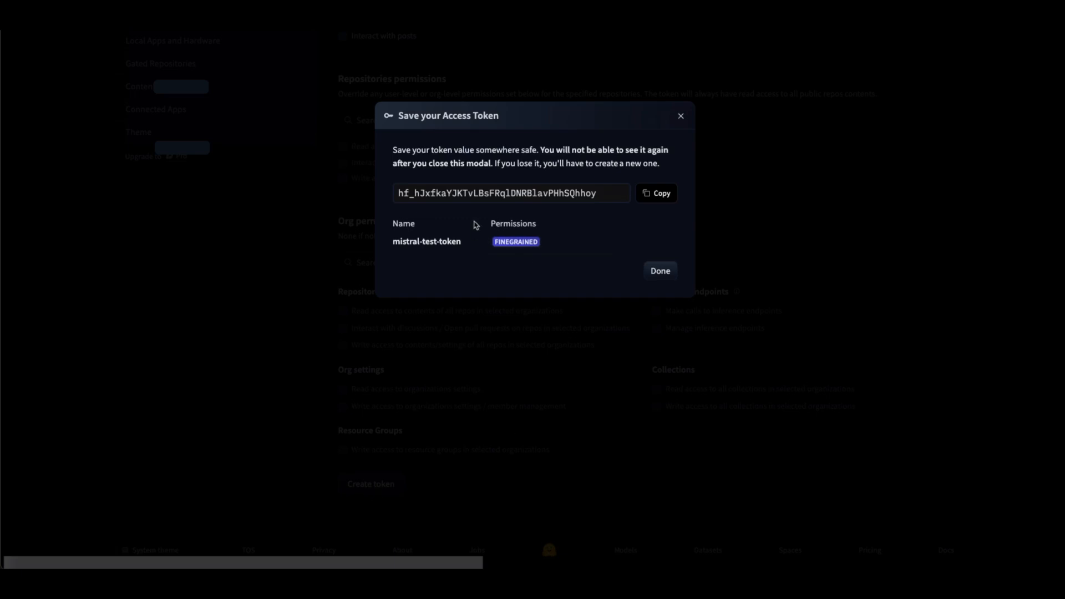
click(655, 196)
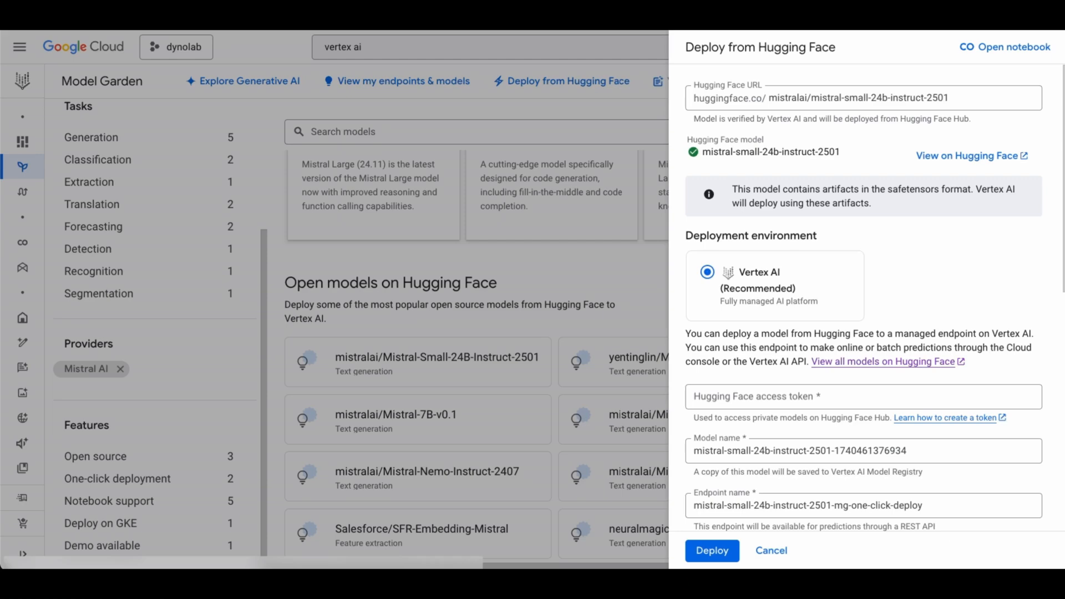
Paste the Hugging Face access token into the deployment form, then cancel the deployment.
click(746, 396)
right_click(743, 396)
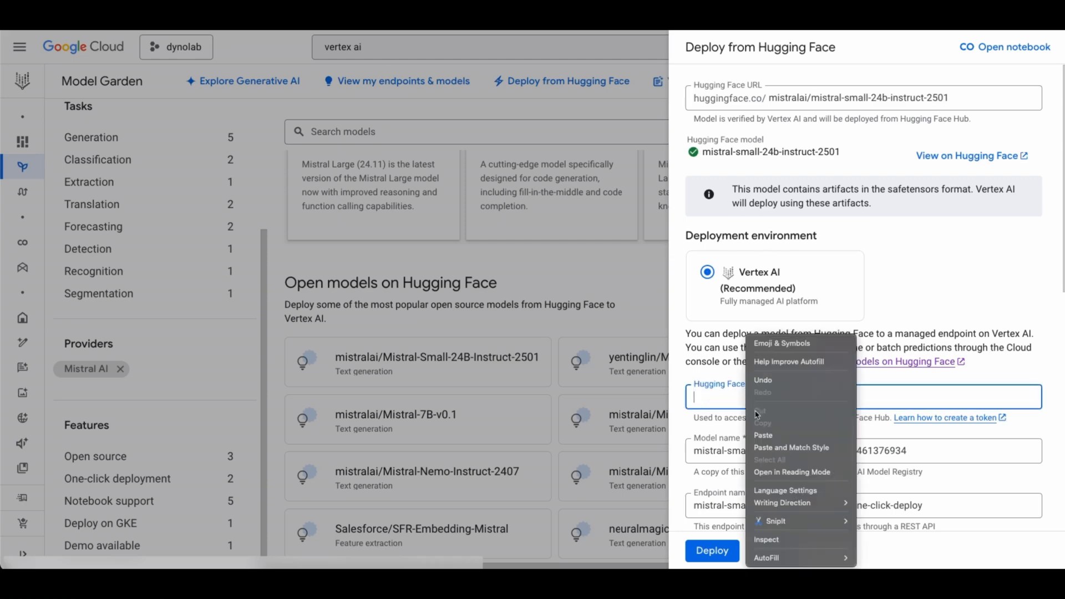
click(776, 439)
scroll(739, 470, down, 4)
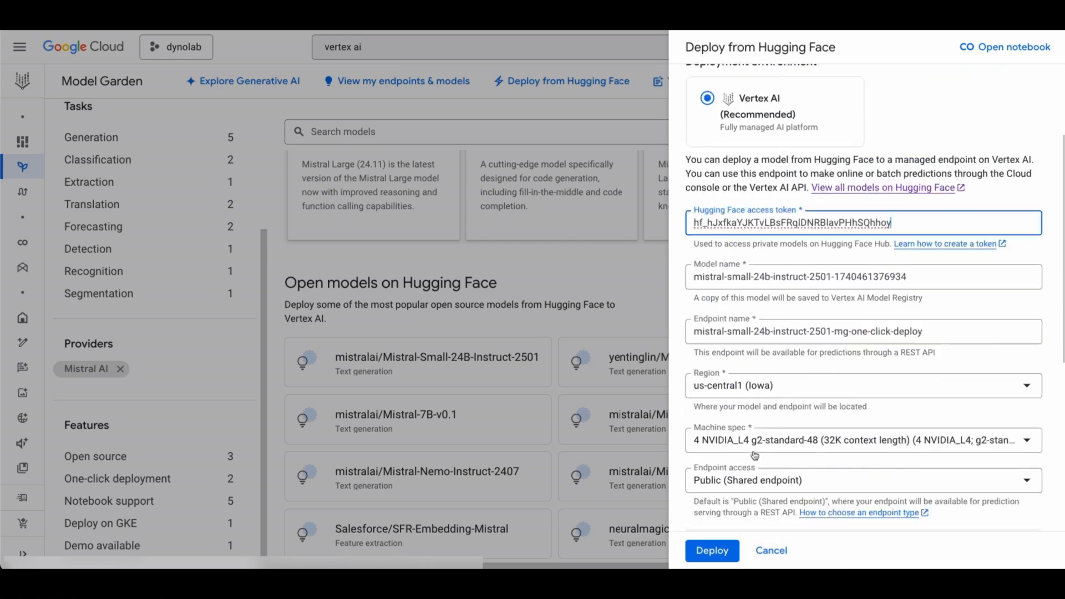
scroll(739, 470, up, 5)
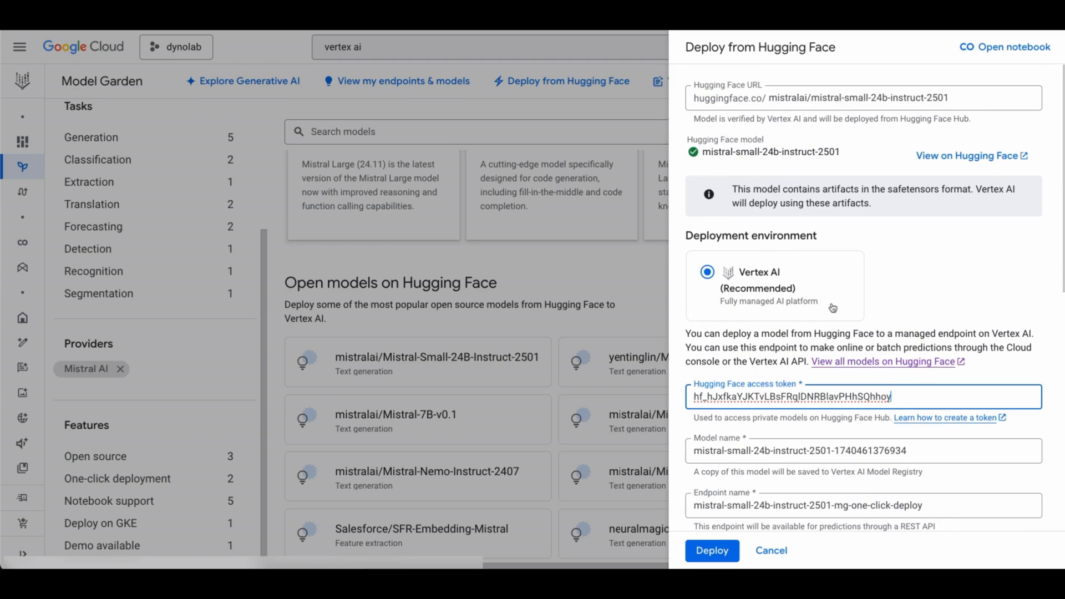
click(771, 551)
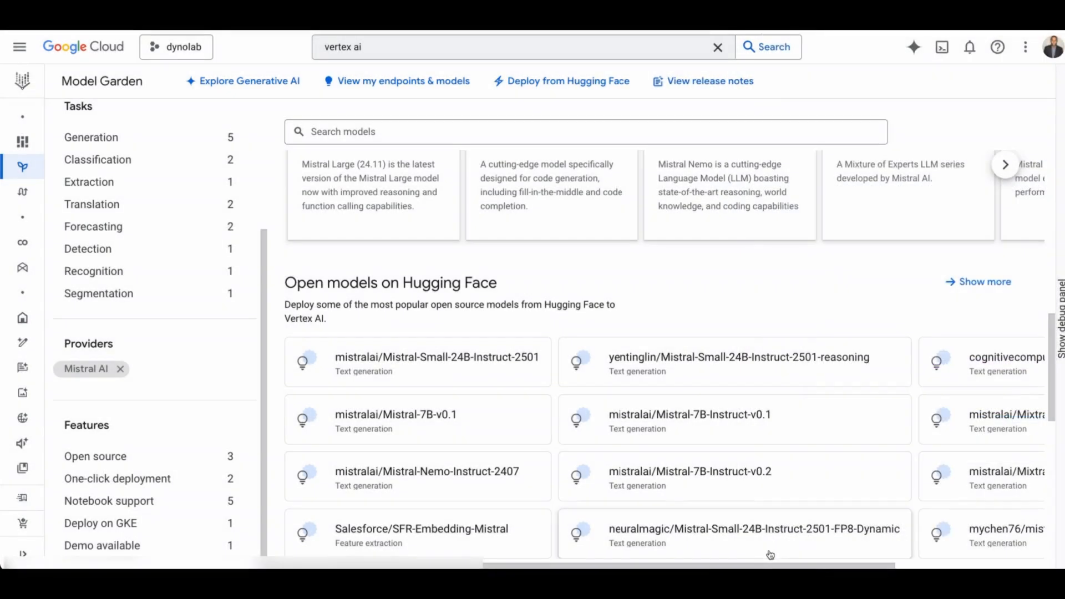
Review the model upload and endpoint deployment notifications, then open the list of my endpoints and models.
click(968, 55)
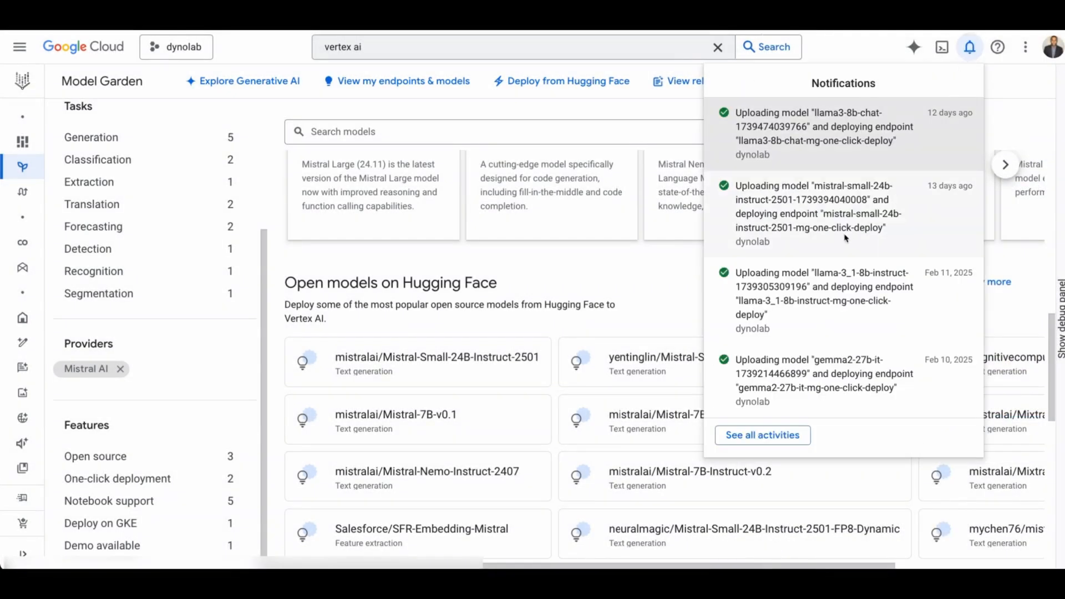
click(453, 140)
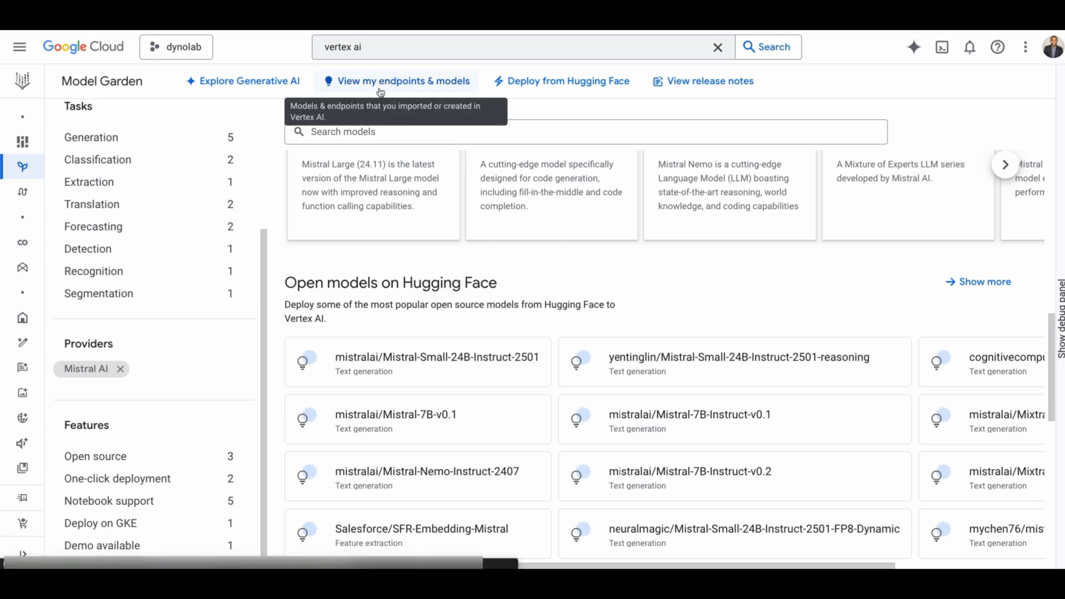
click(381, 89)
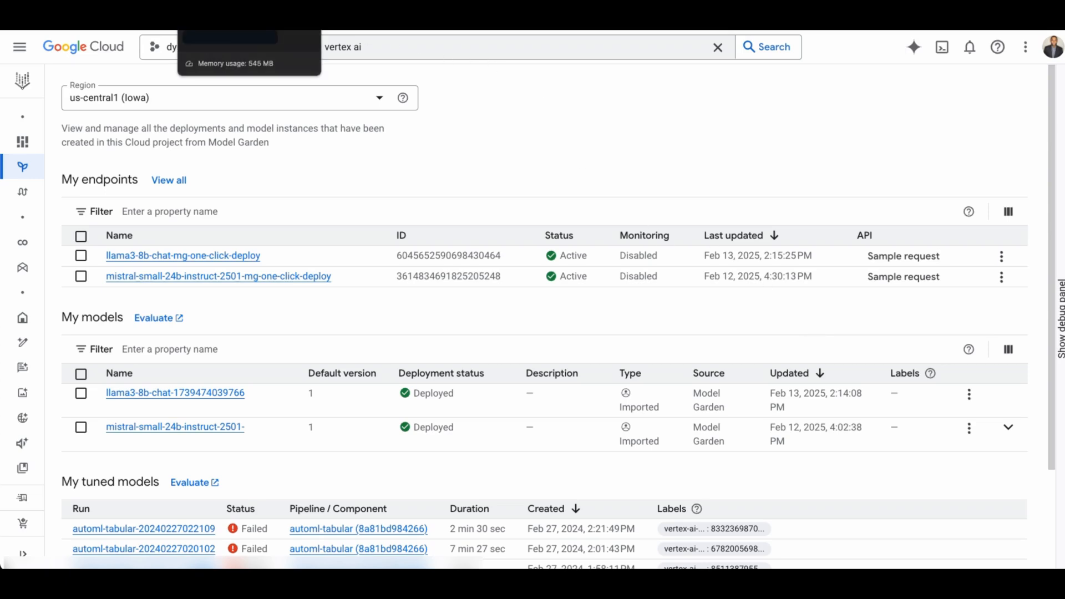
Return to the apigee-llm-demo proxy and view the default target endpoint's XML.
click(228, 17)
click(175, 109)
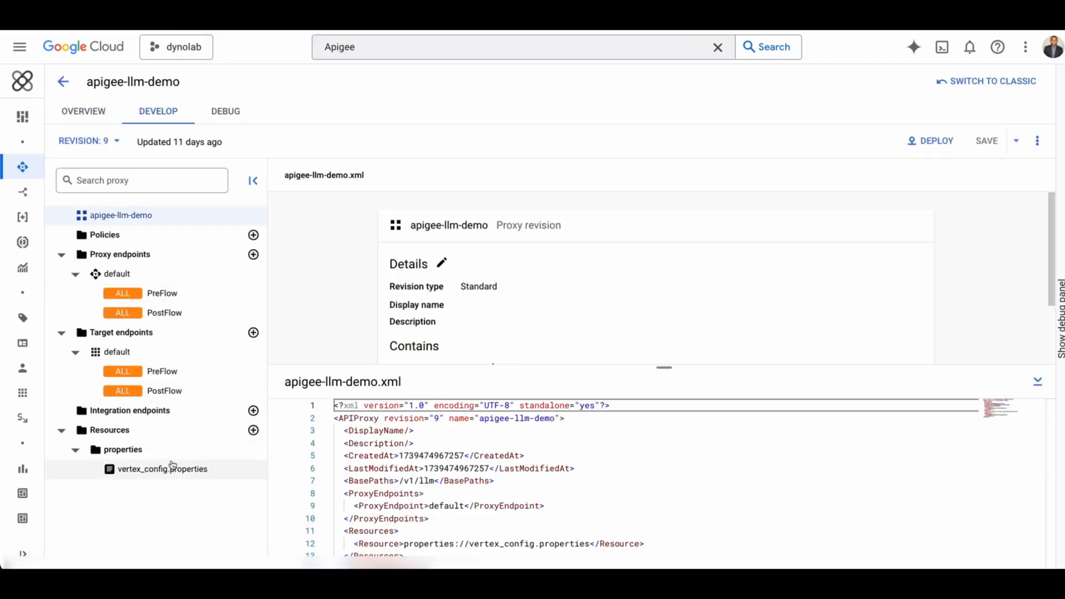
click(134, 360)
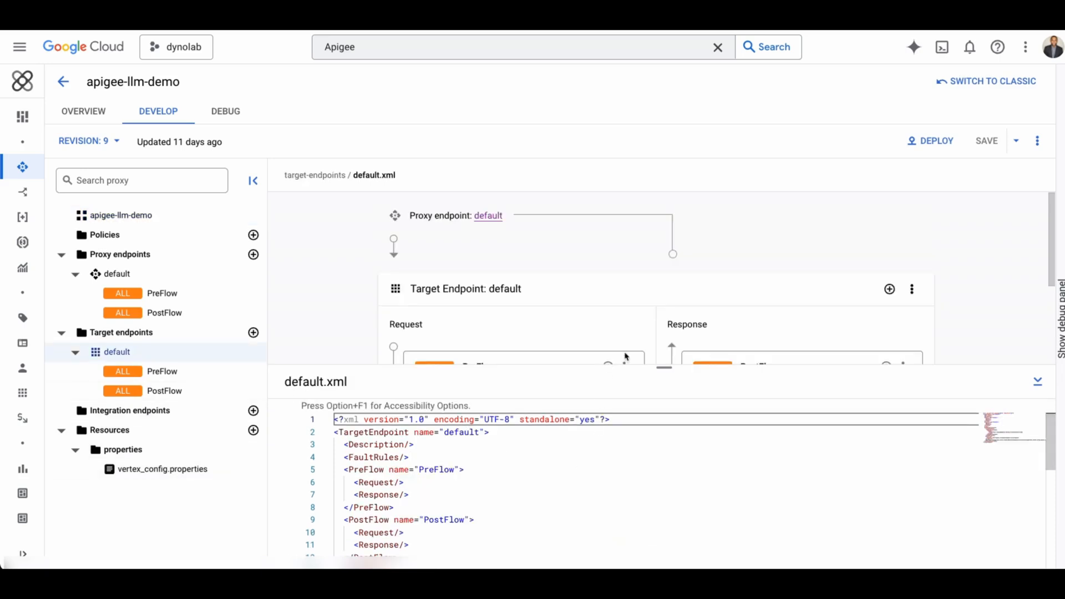
drag(650, 366, 649, 231)
scroll(516, 482, down, 3)
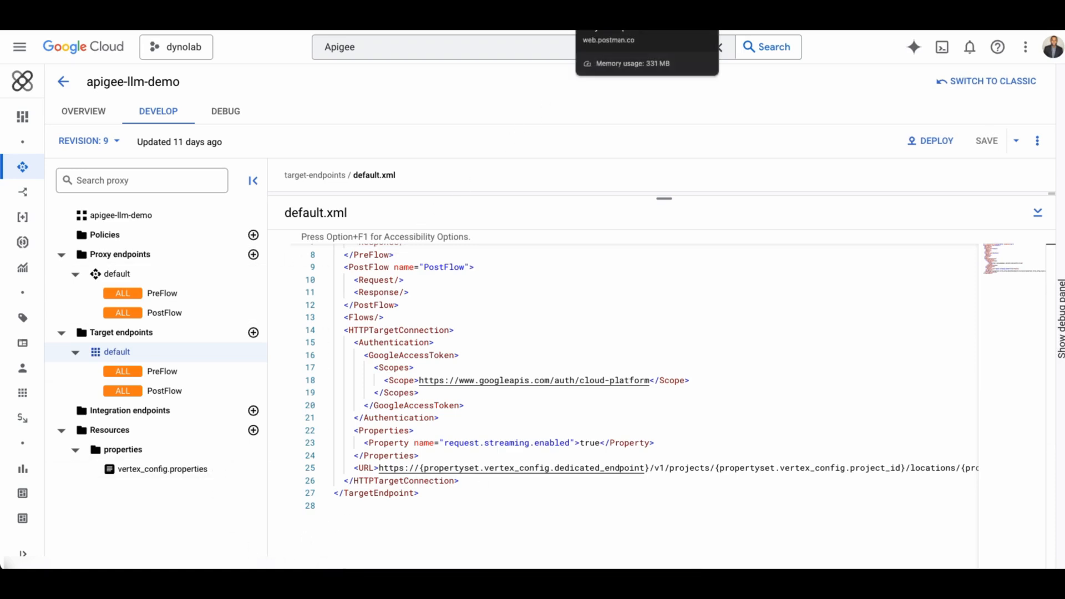
Switch to Postman and highlight the /v1/llm path in the request URL.
click(621, 12)
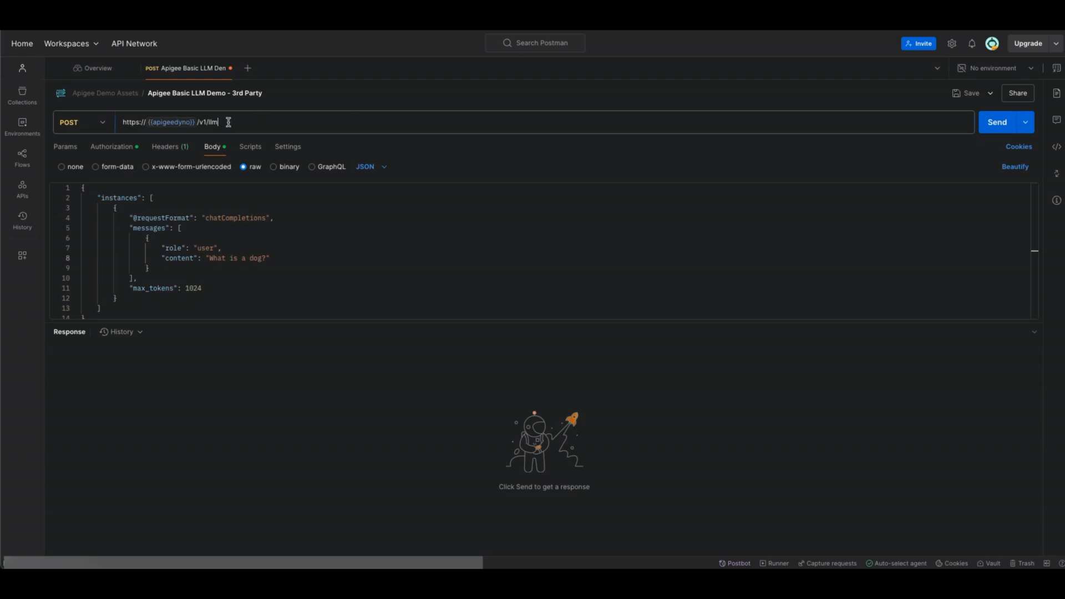
drag(228, 122, 198, 122)
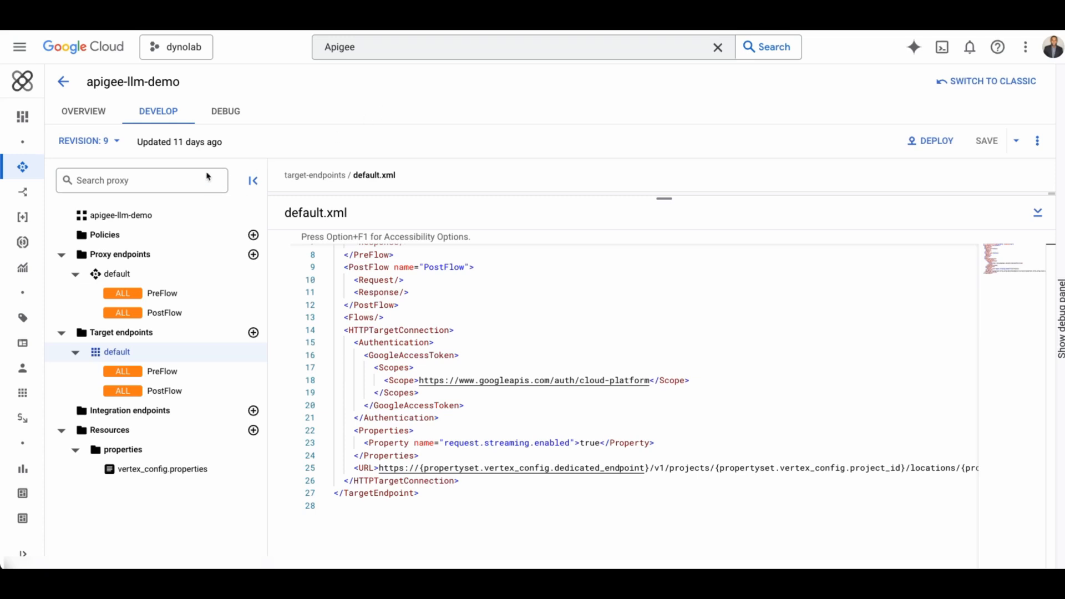
Open revision 9's endpoint summary and compare its /v1/llm basepath with the Postman request URL.
click(86, 117)
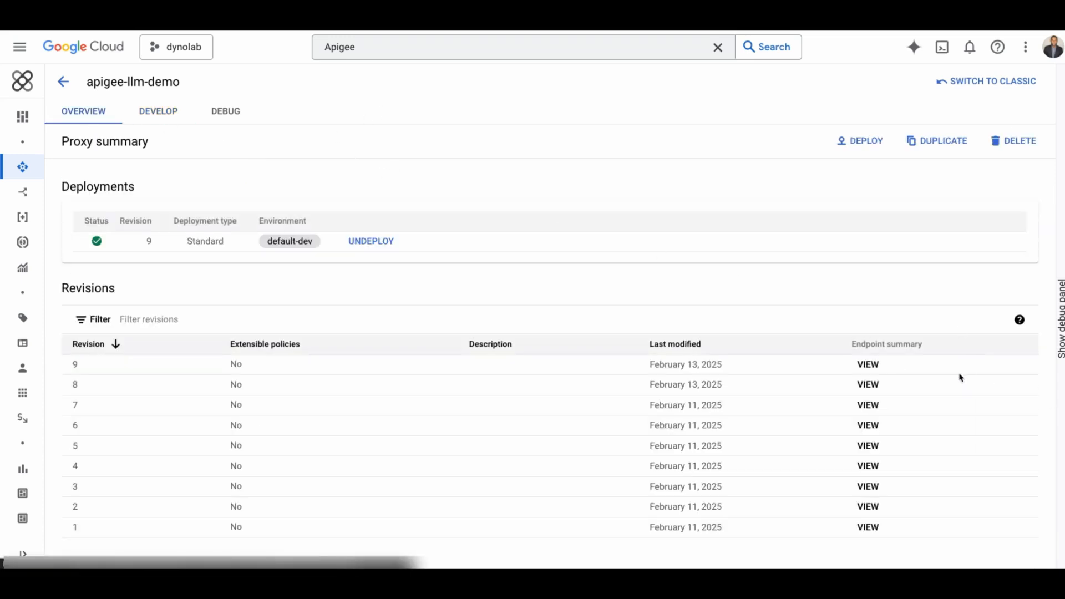
click(869, 365)
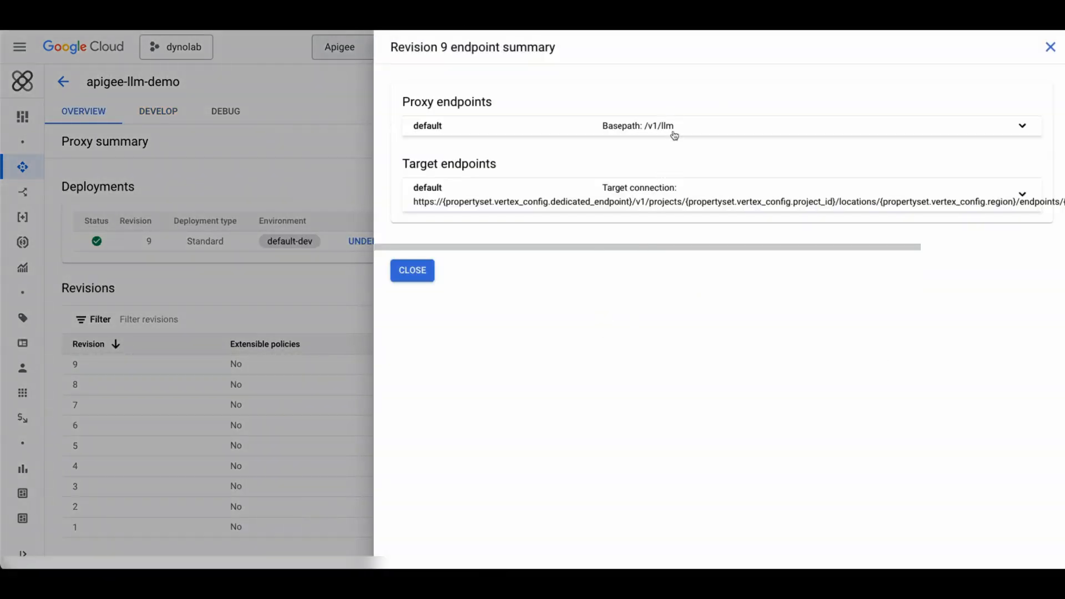
drag(675, 127, 646, 131)
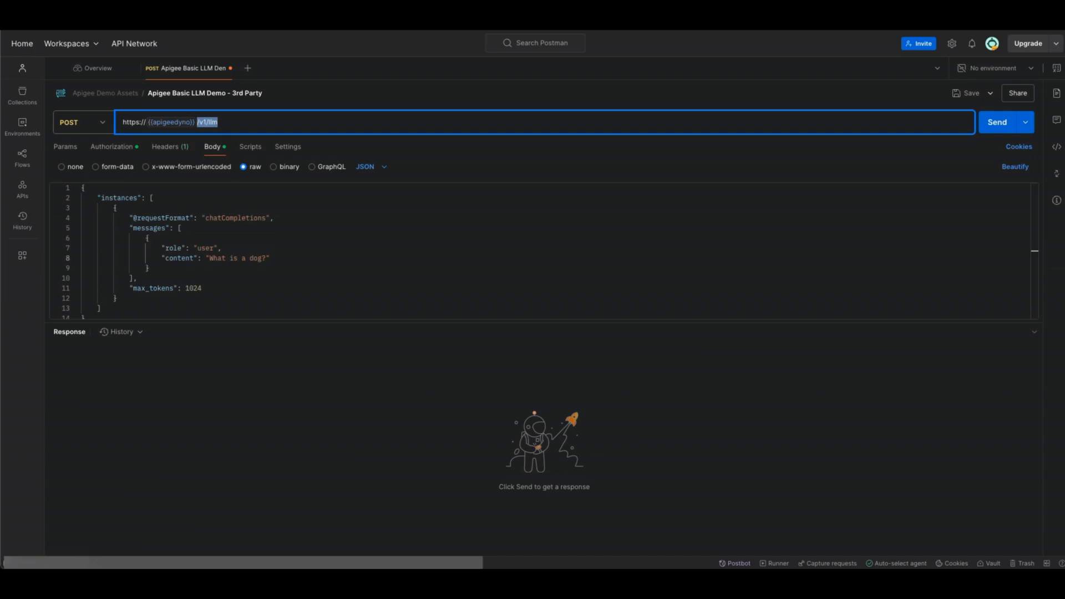
click(451, 171)
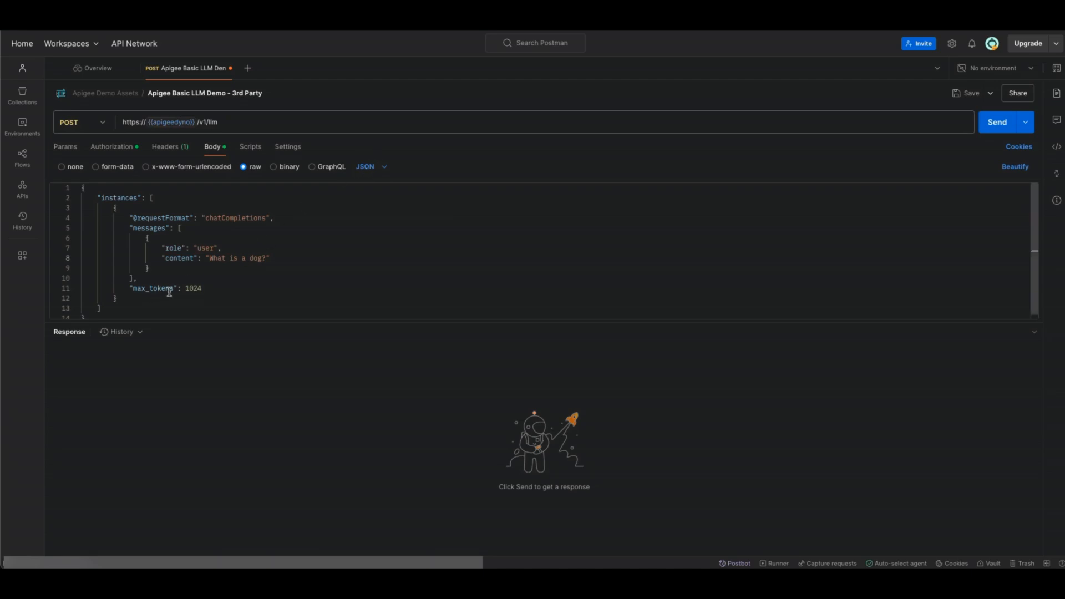
Undo the body edits to restore the prompt "How many times does the letter r appear in the word strawberry?".
scroll(96, 317, down, 1)
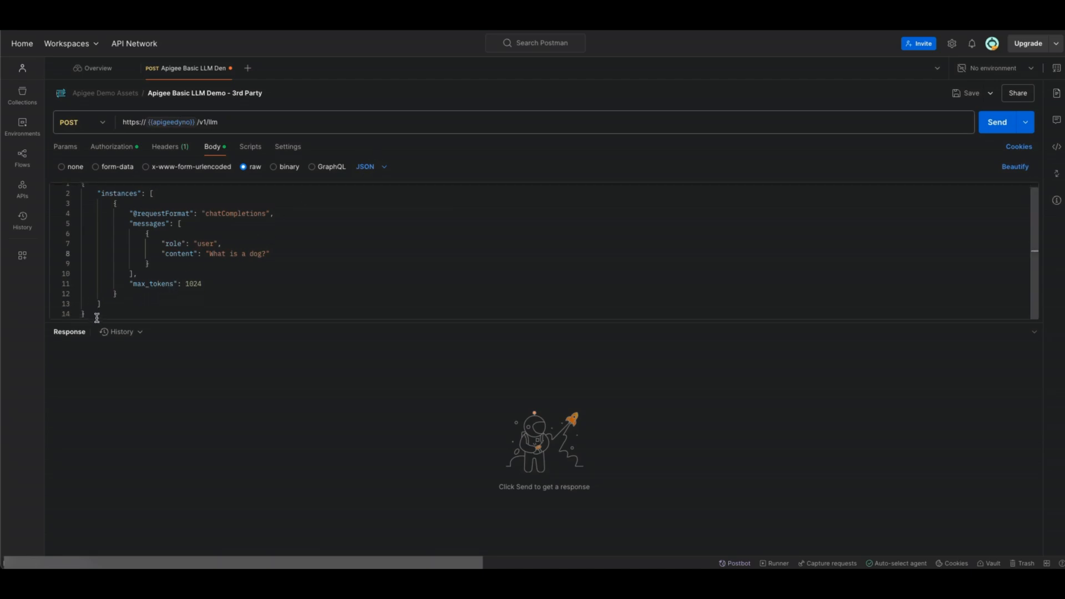
drag(97, 317, 83, 186)
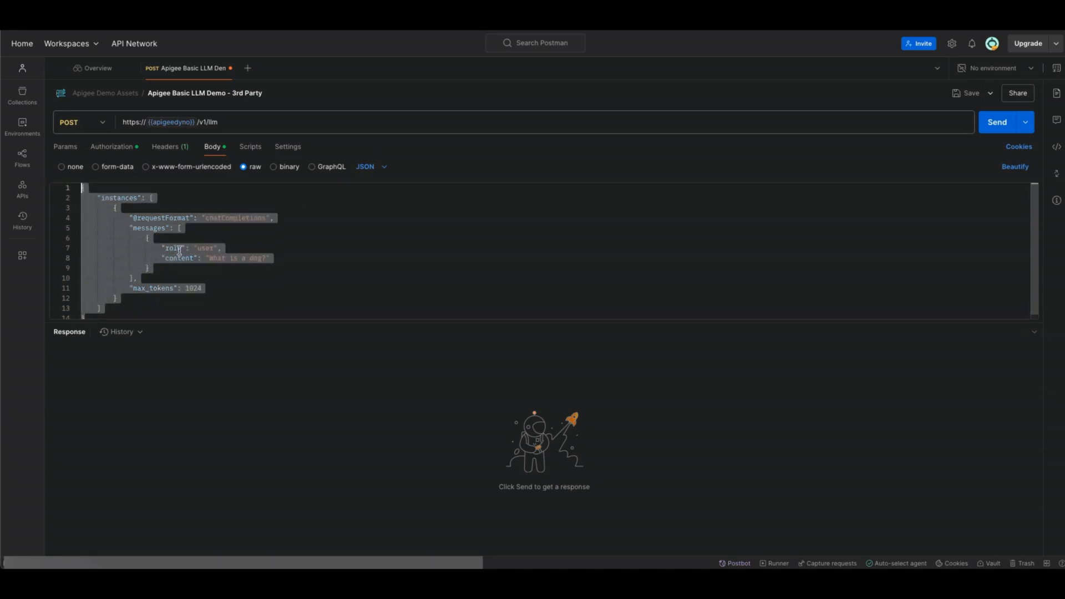
click(212, 271)
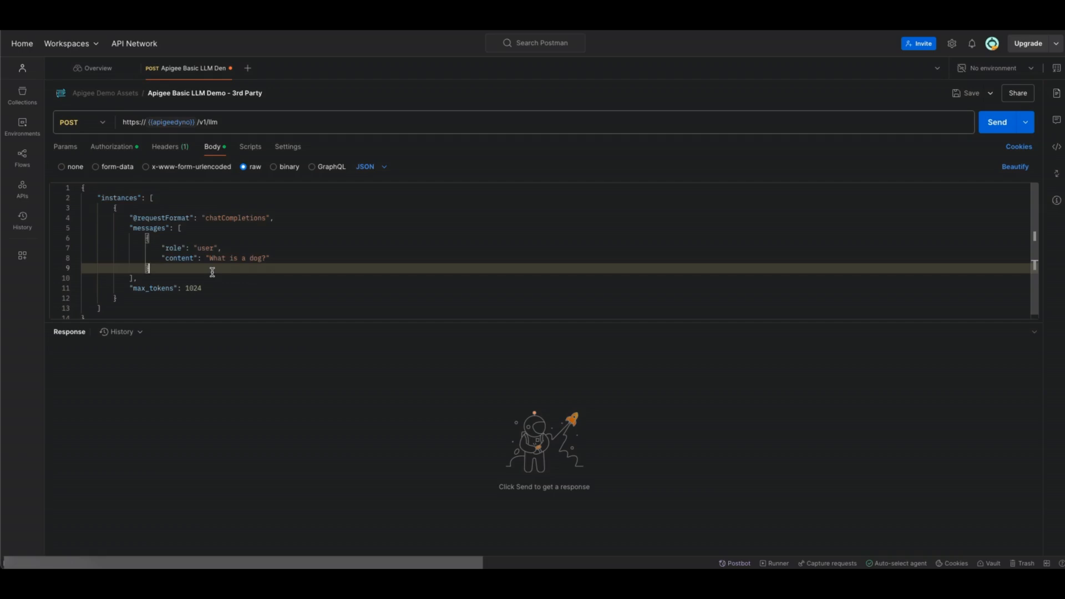
key(super+z)
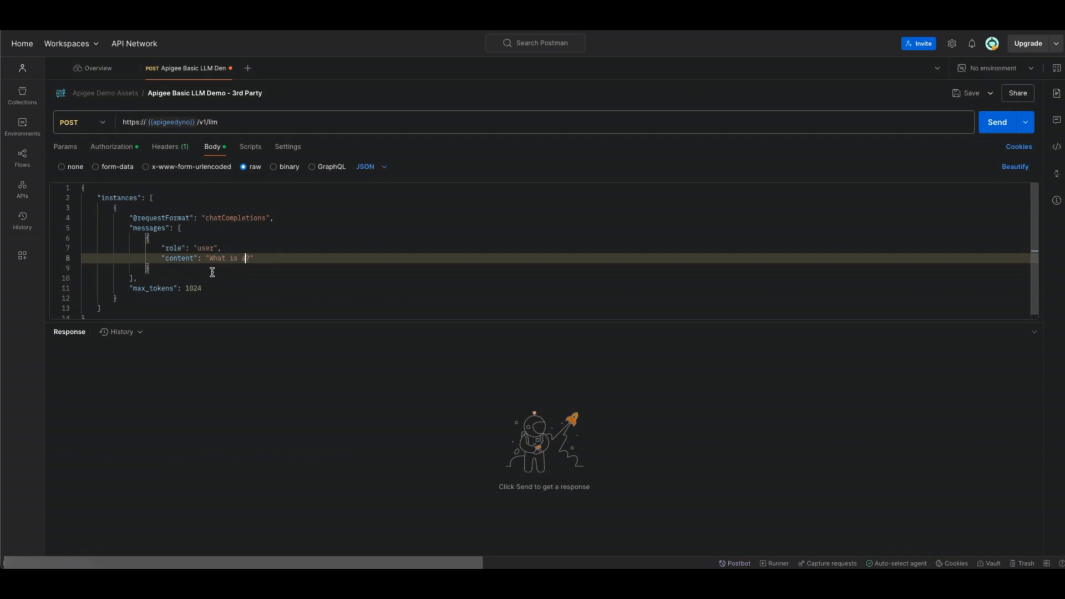
key(super+z)
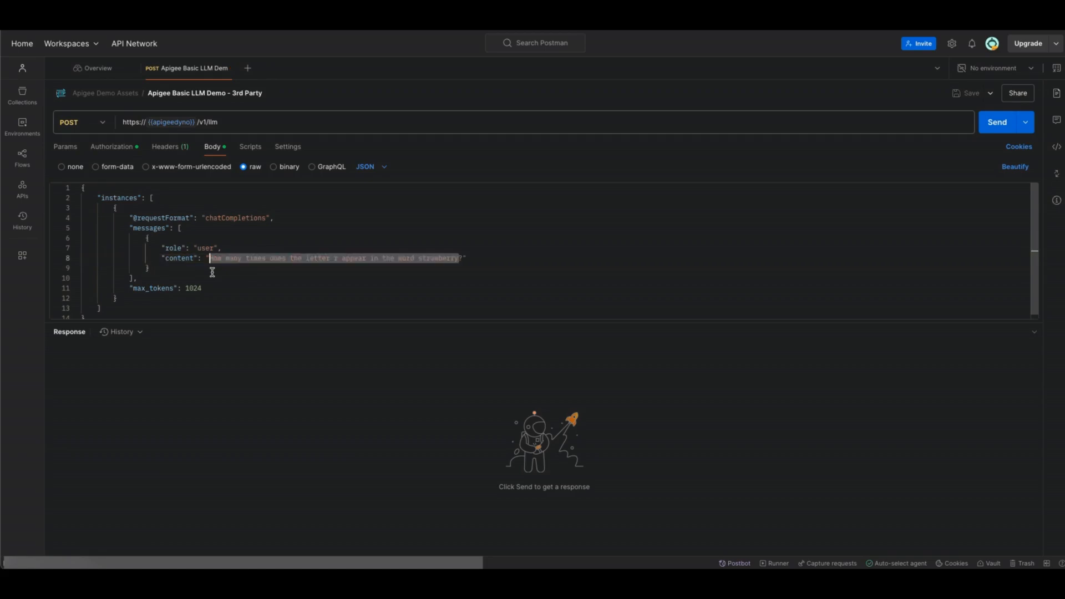
click(273, 279)
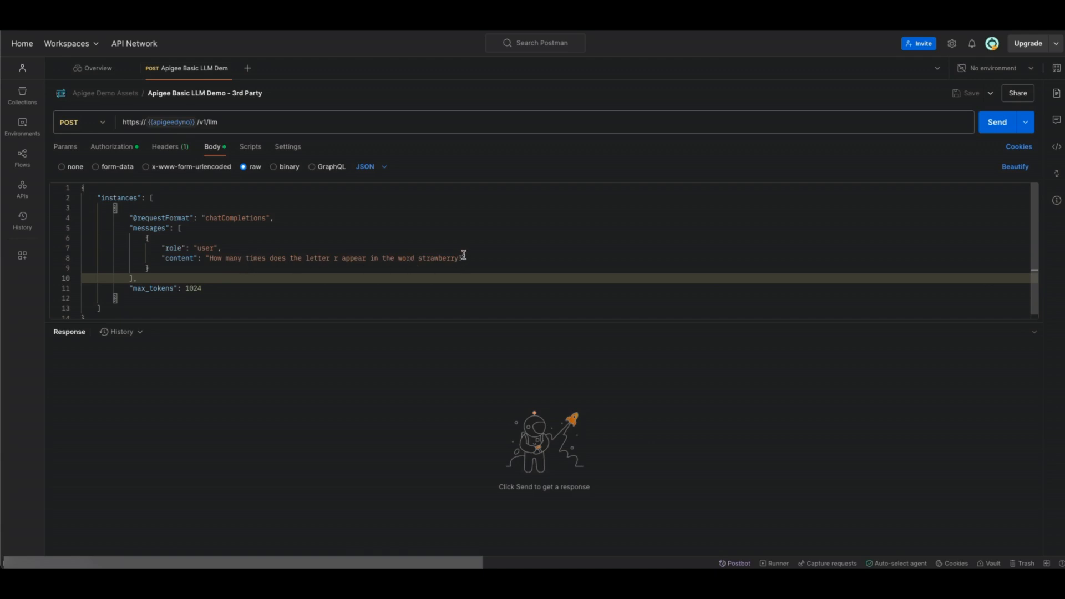
Send the /v1/llm POST request with max_tokens 1024 and inspect the response content.
drag(463, 255, 238, 242)
drag(202, 288, 165, 288)
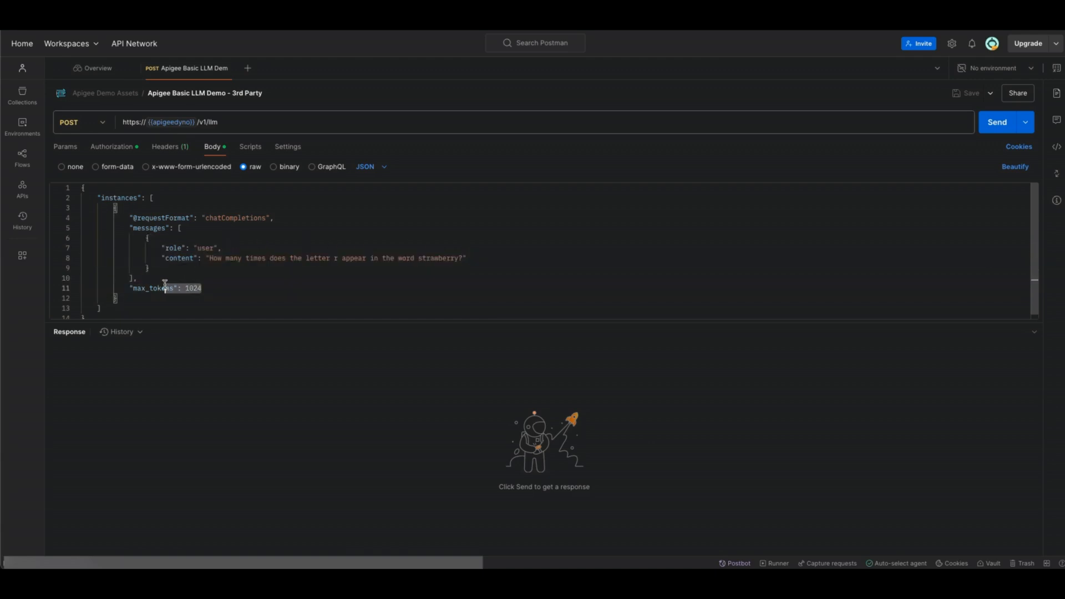
click(233, 300)
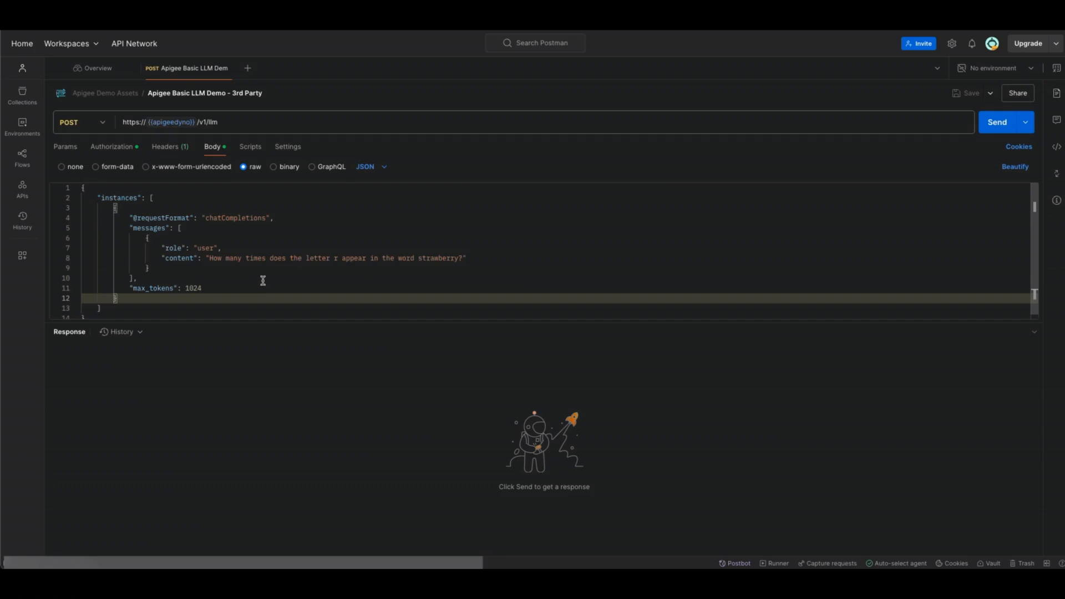
key(ctrl+Return)
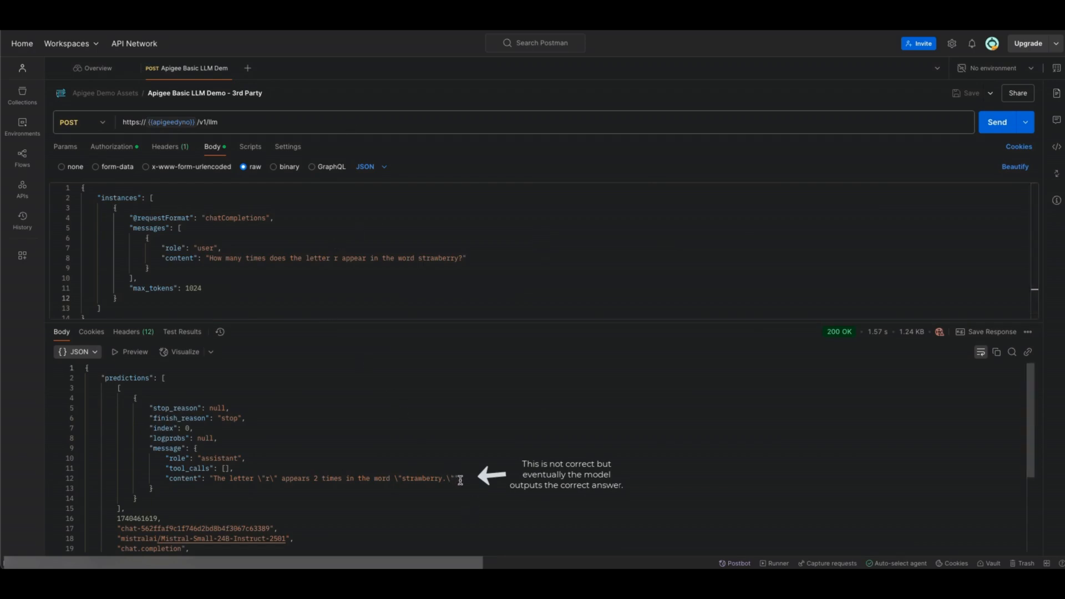
drag(461, 481, 202, 478)
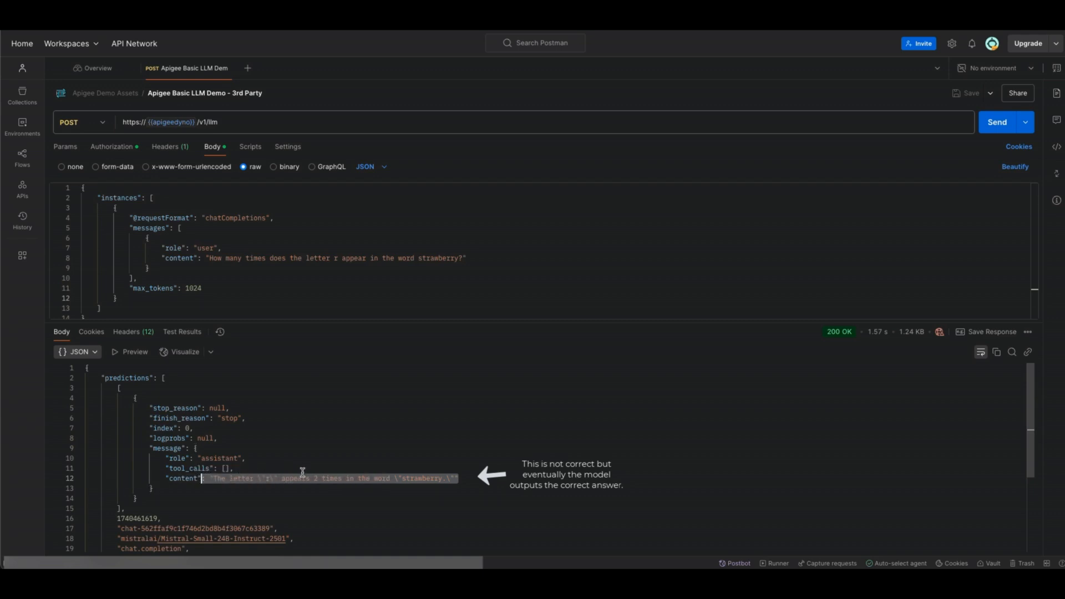
click(457, 487)
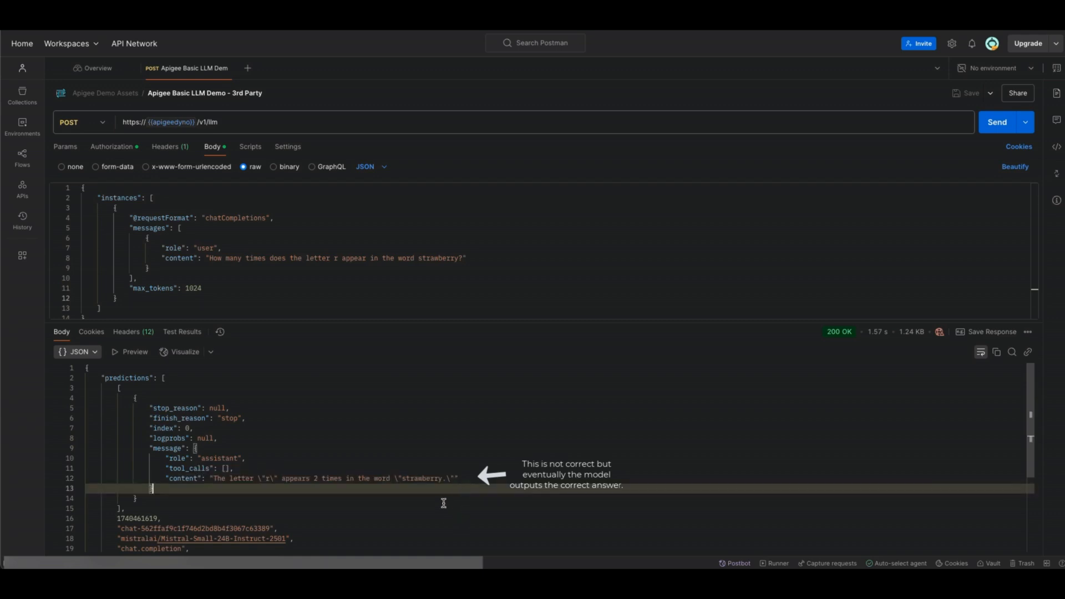
scroll(414, 480, down, 3)
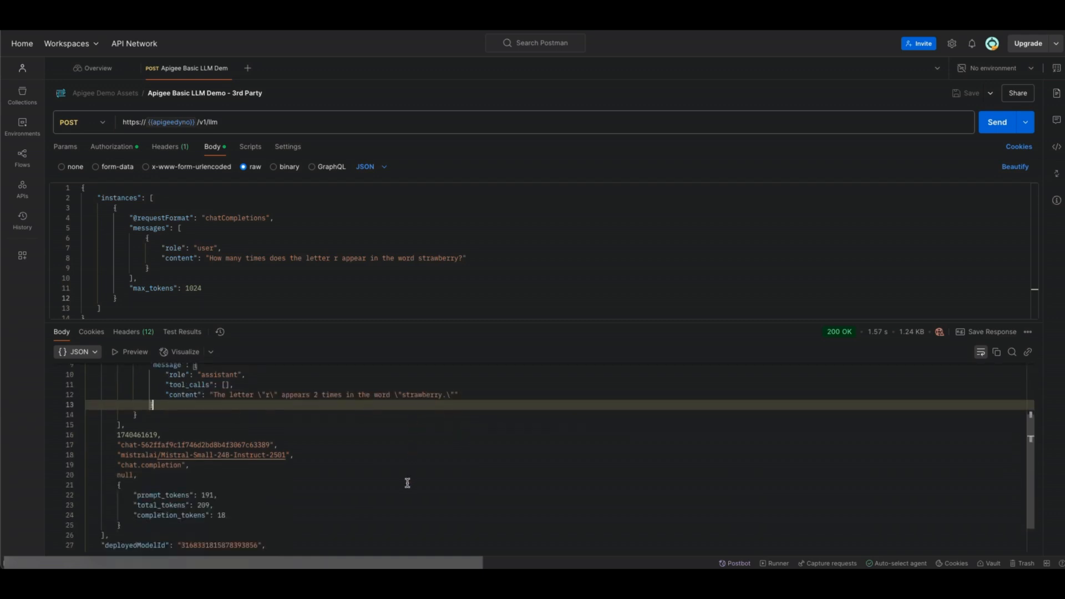
scroll(407, 483, up, 1)
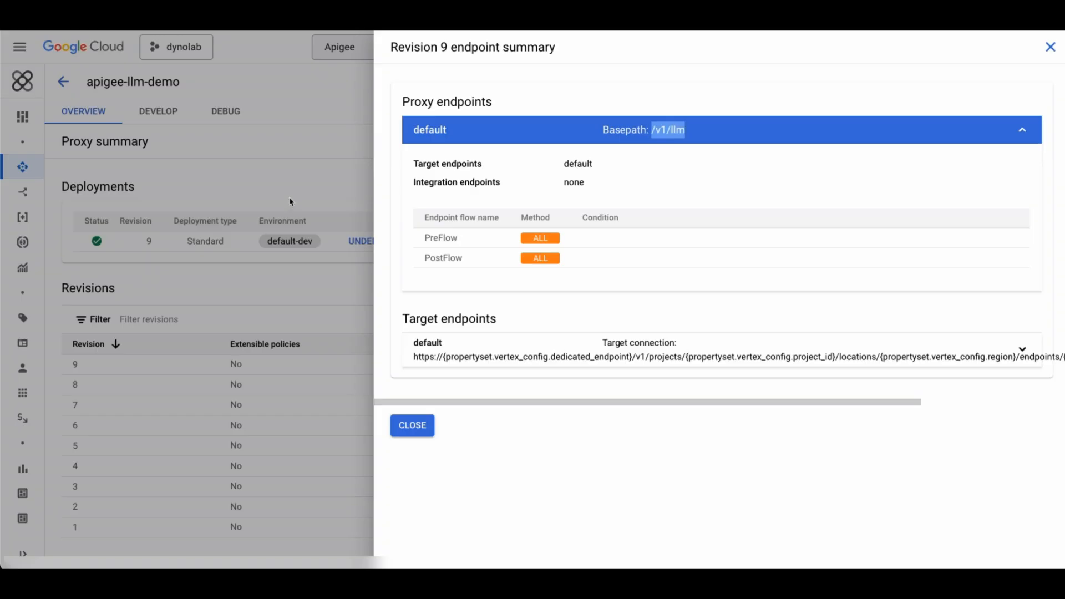
Start a debug session for the apigee-llm-demo proxy on the default-dev environment, revision 9.
click(291, 202)
click(227, 113)
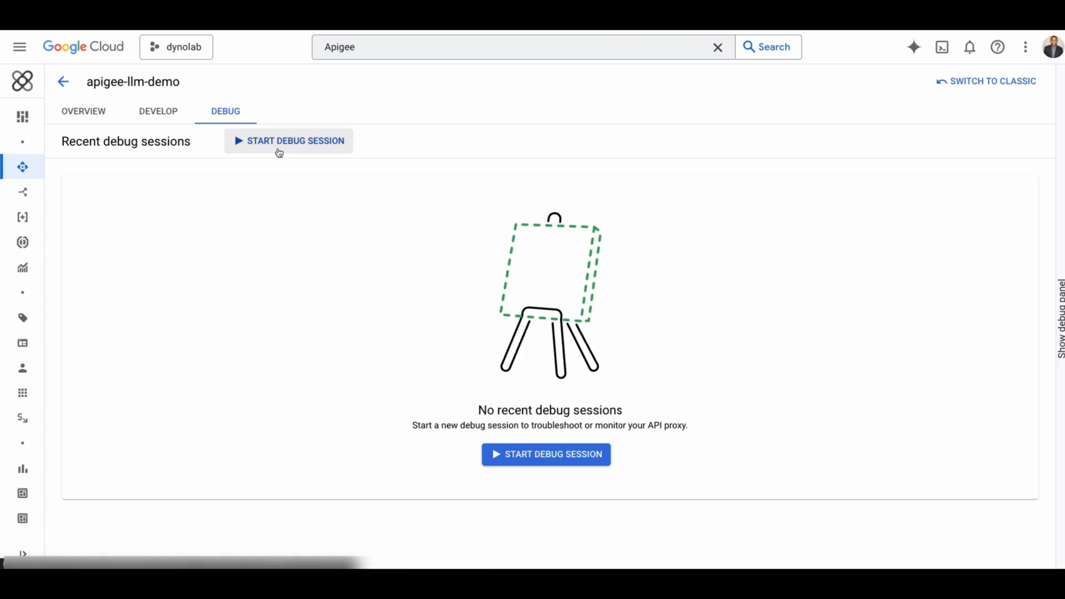
click(278, 142)
click(768, 109)
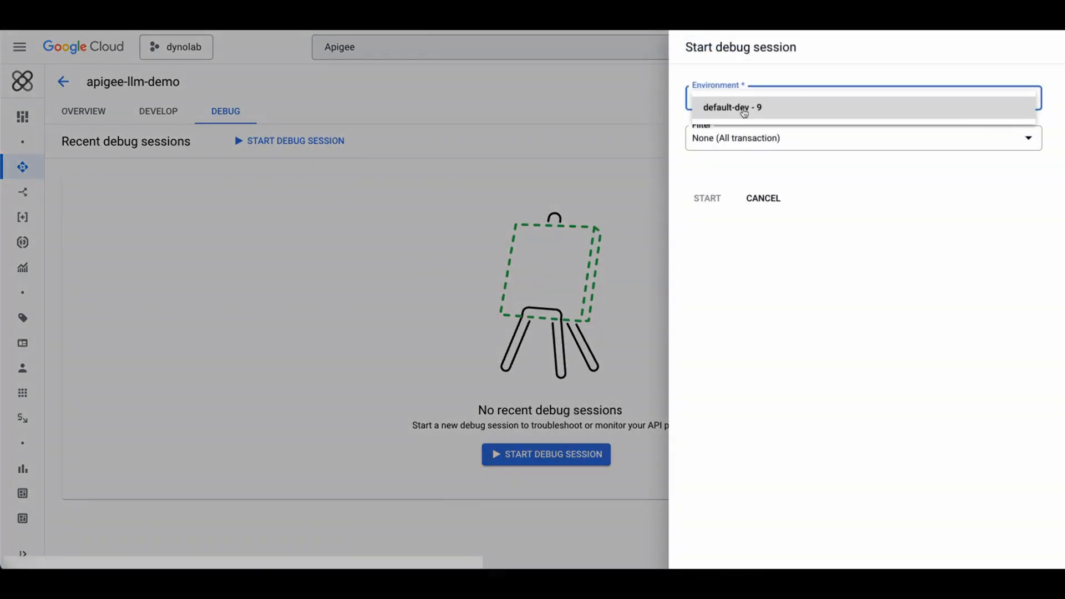
click(756, 107)
click(709, 200)
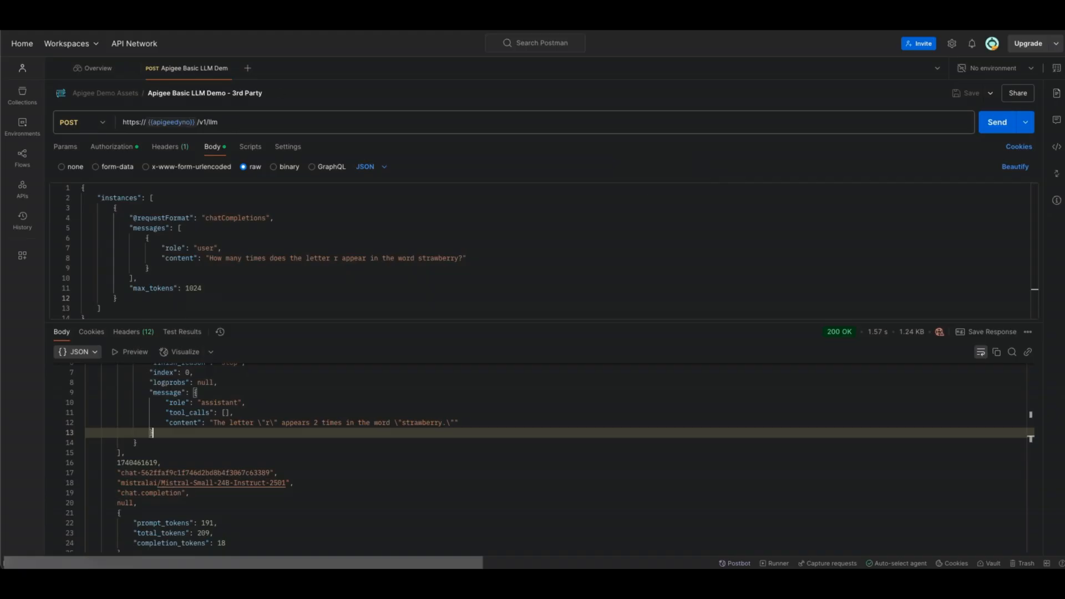
Send the /v1/llm request three more times from Postman.
click(992, 127)
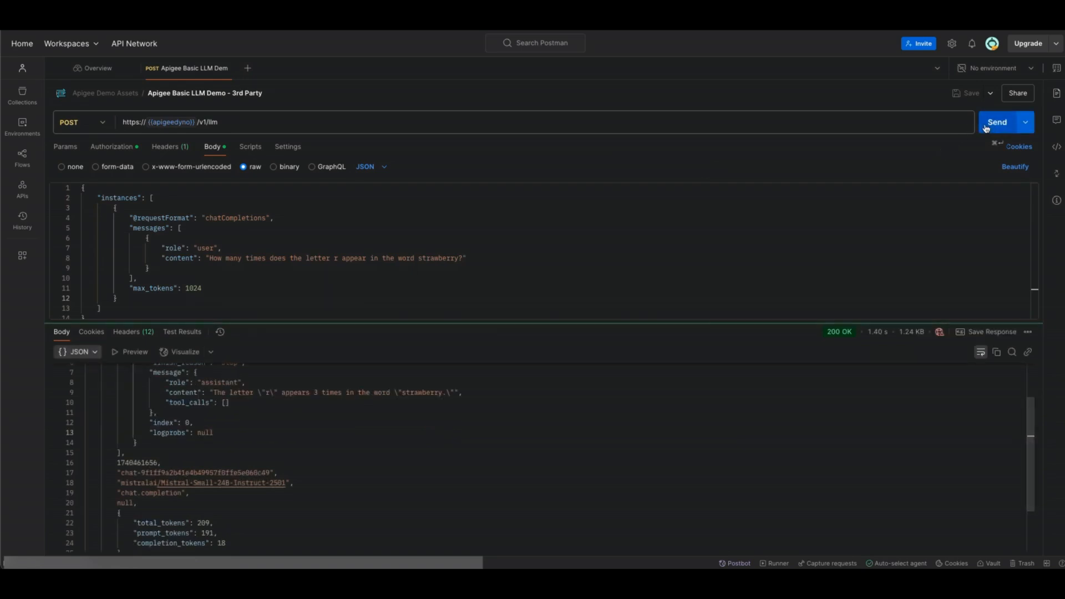
click(993, 120)
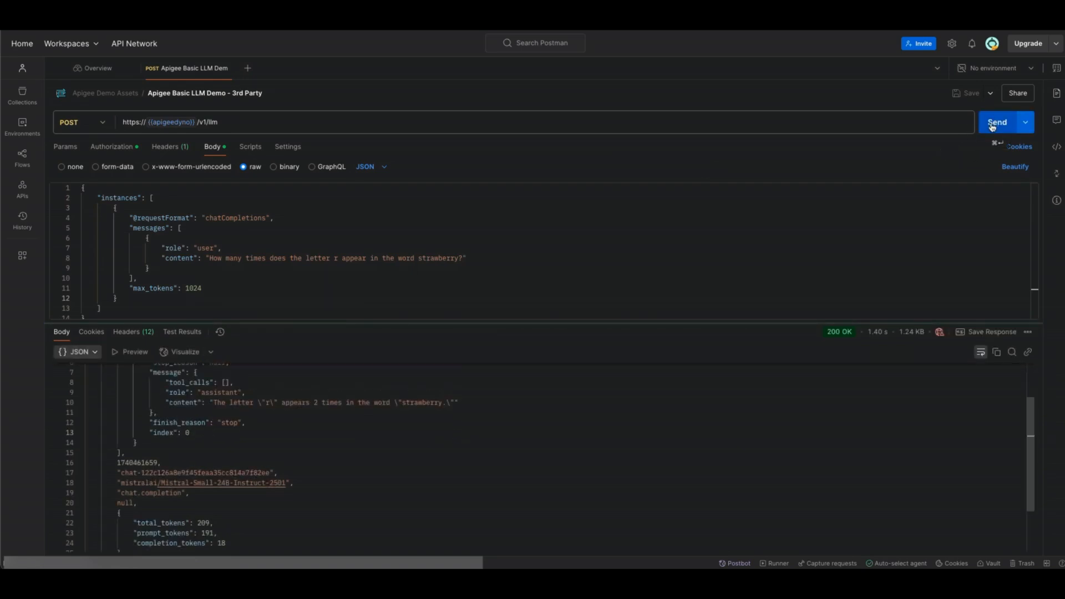
click(994, 123)
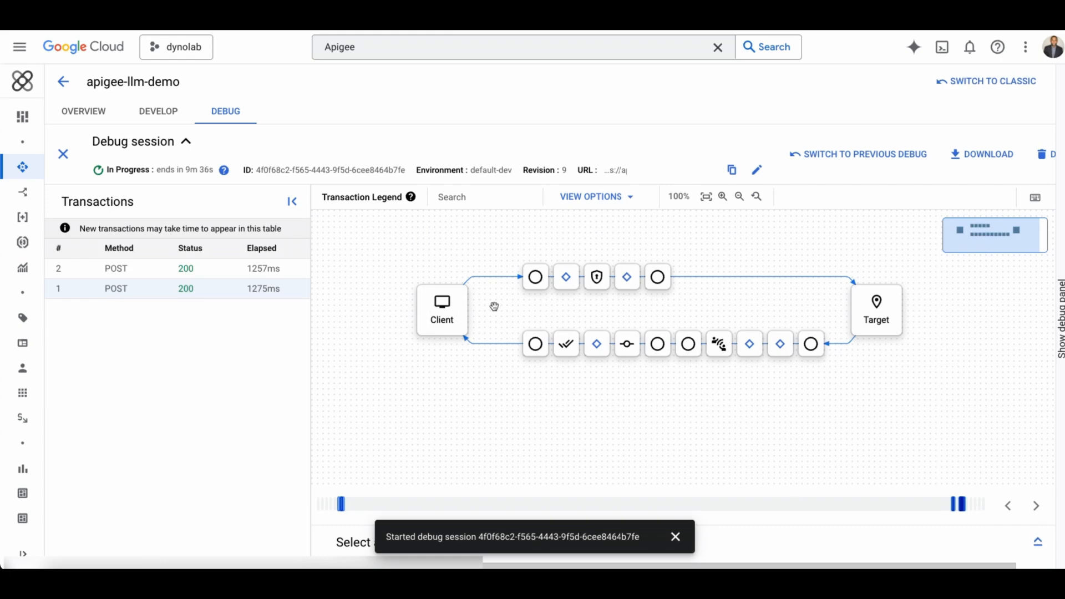
Examine the captured transaction's flow steps and their properties in the debug session.
mouse_move(547, 289)
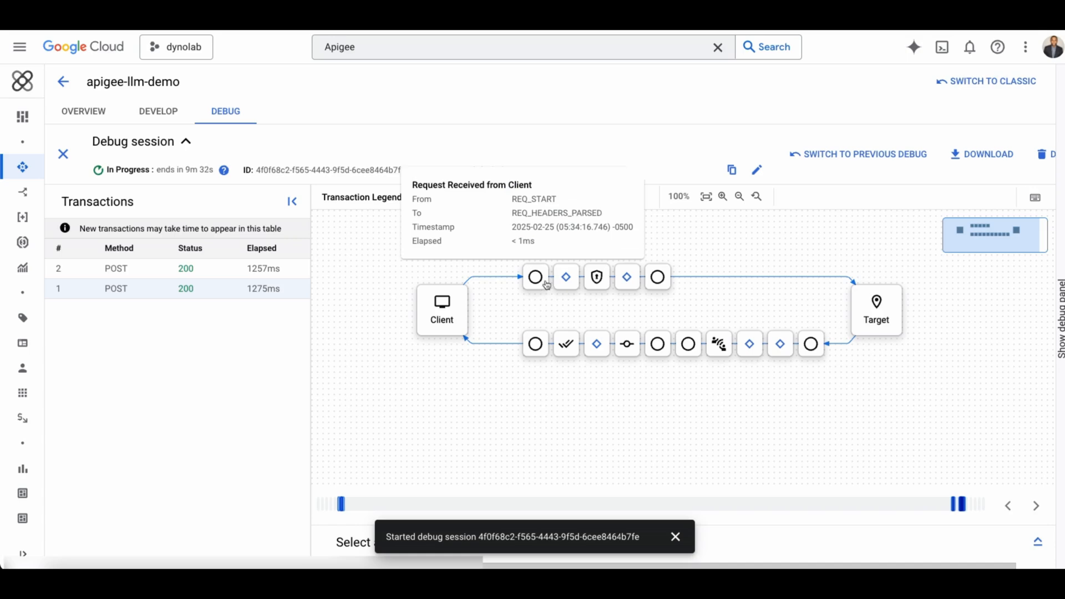
click(564, 280)
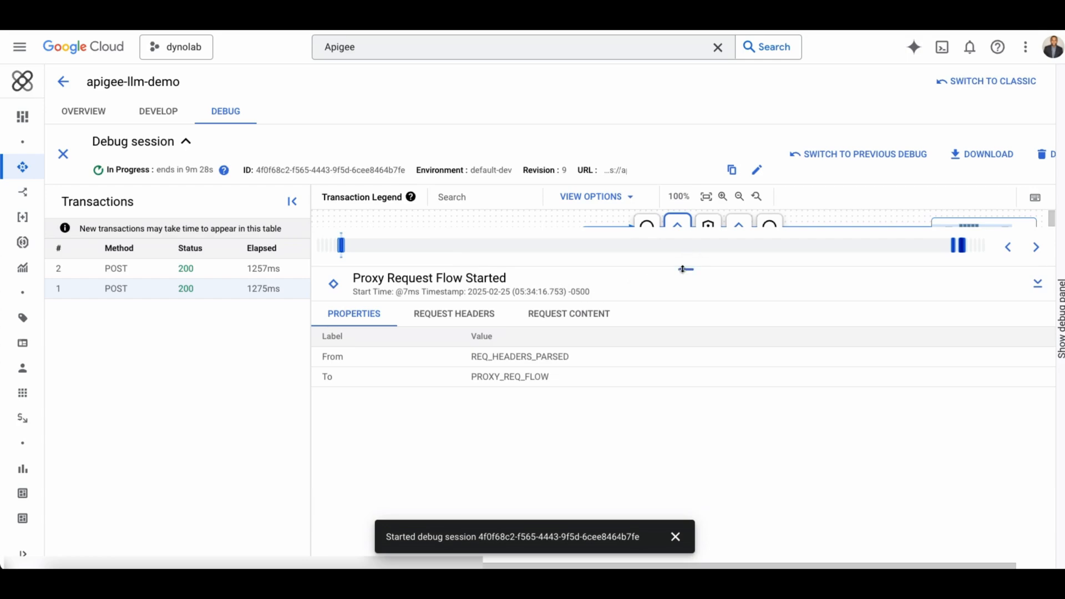
drag(686, 269, 688, 345)
click(706, 239)
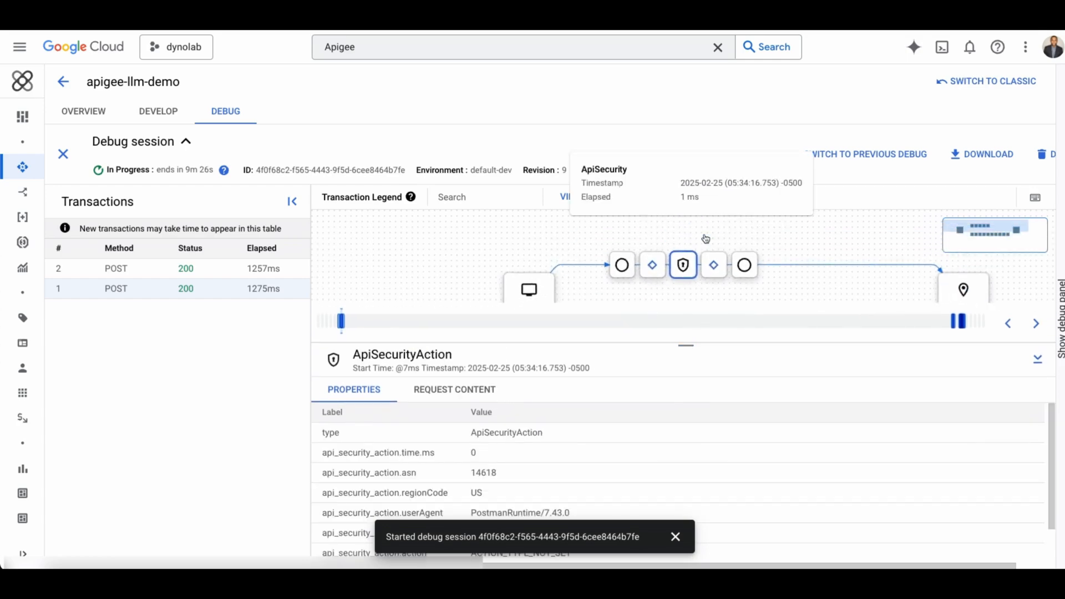
click(712, 265)
click(713, 256)
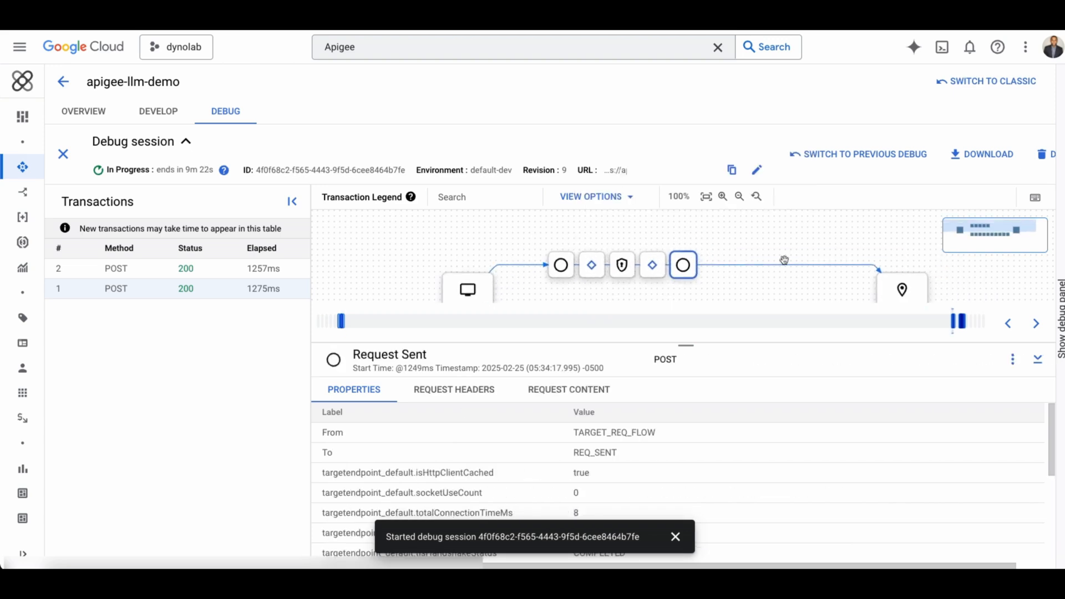
drag(810, 238, 838, 207)
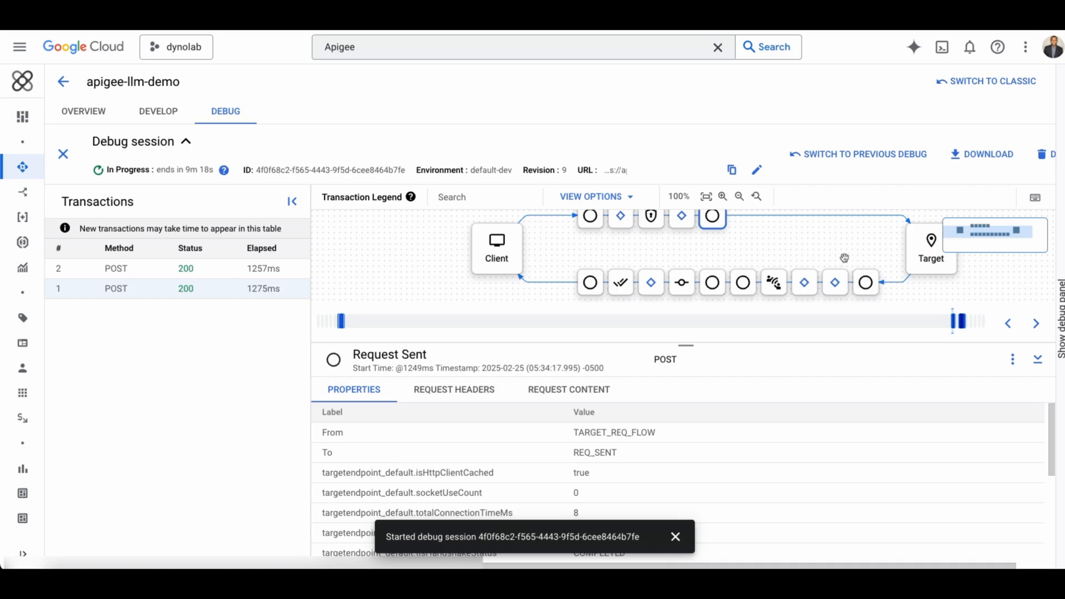
Open the proxy's Develop view and select the default proxy endpoint to view its flow and XML.
click(95, 113)
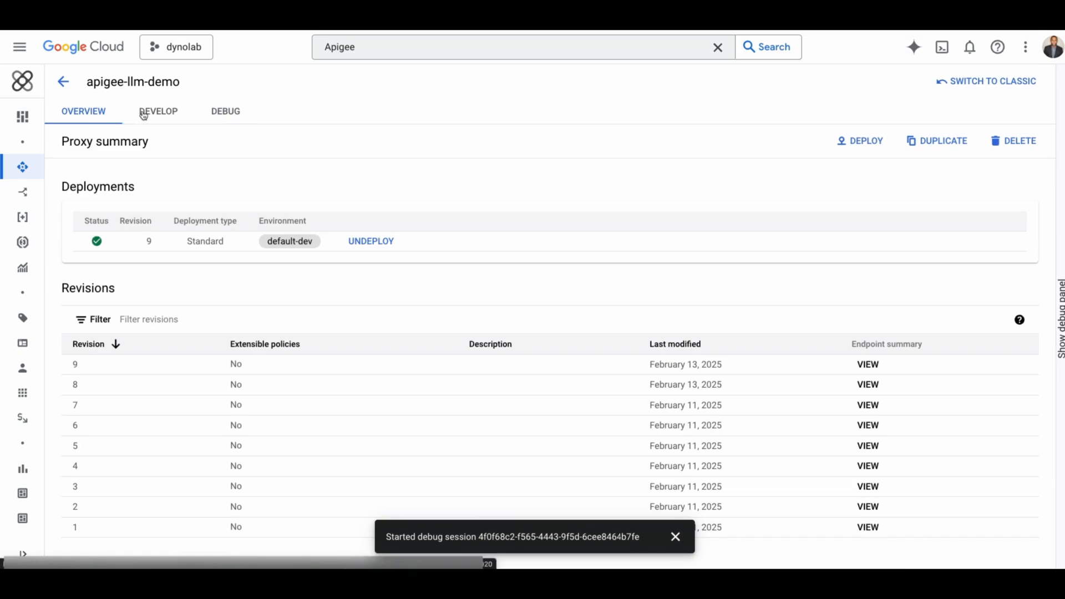
click(143, 113)
click(117, 273)
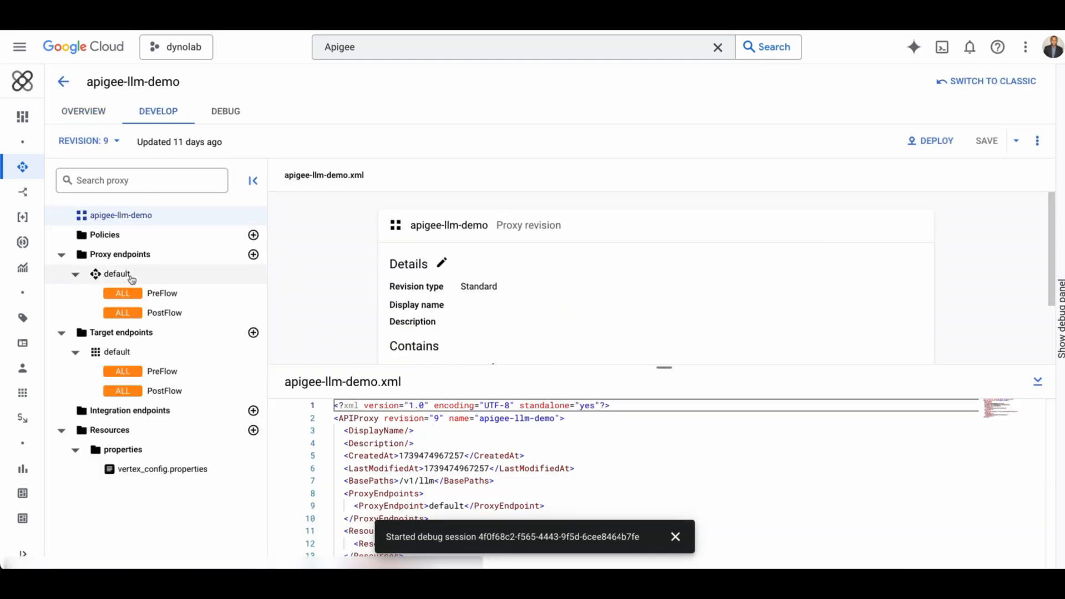
drag(648, 368, 648, 428)
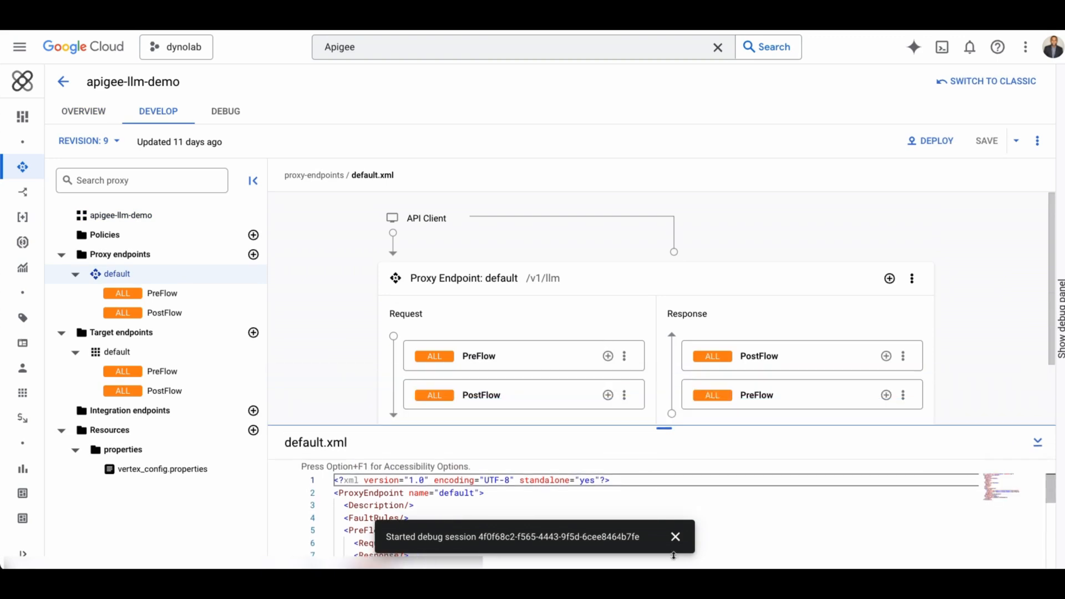